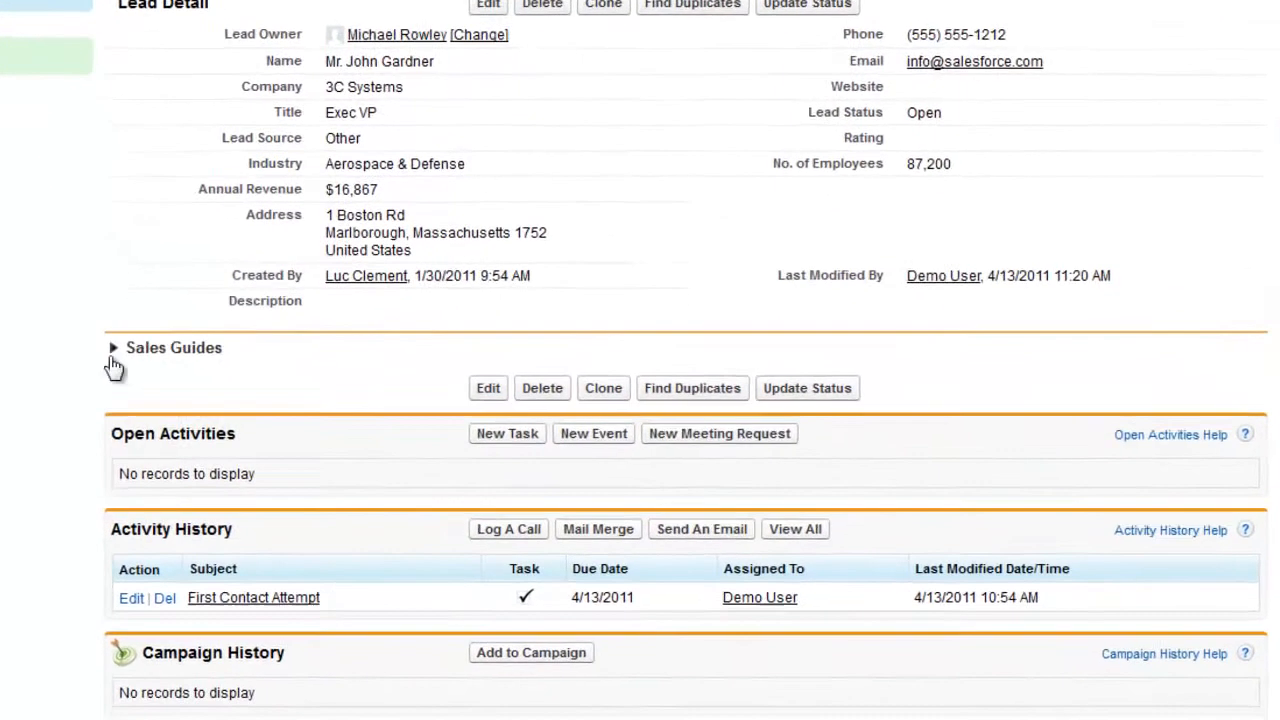
Step: In the lead's Introduction Call sales guide, answer No to "Have you heard of us?" and continue past the product introduction
{"action": "left_click", "coordinate": [238, 421]}
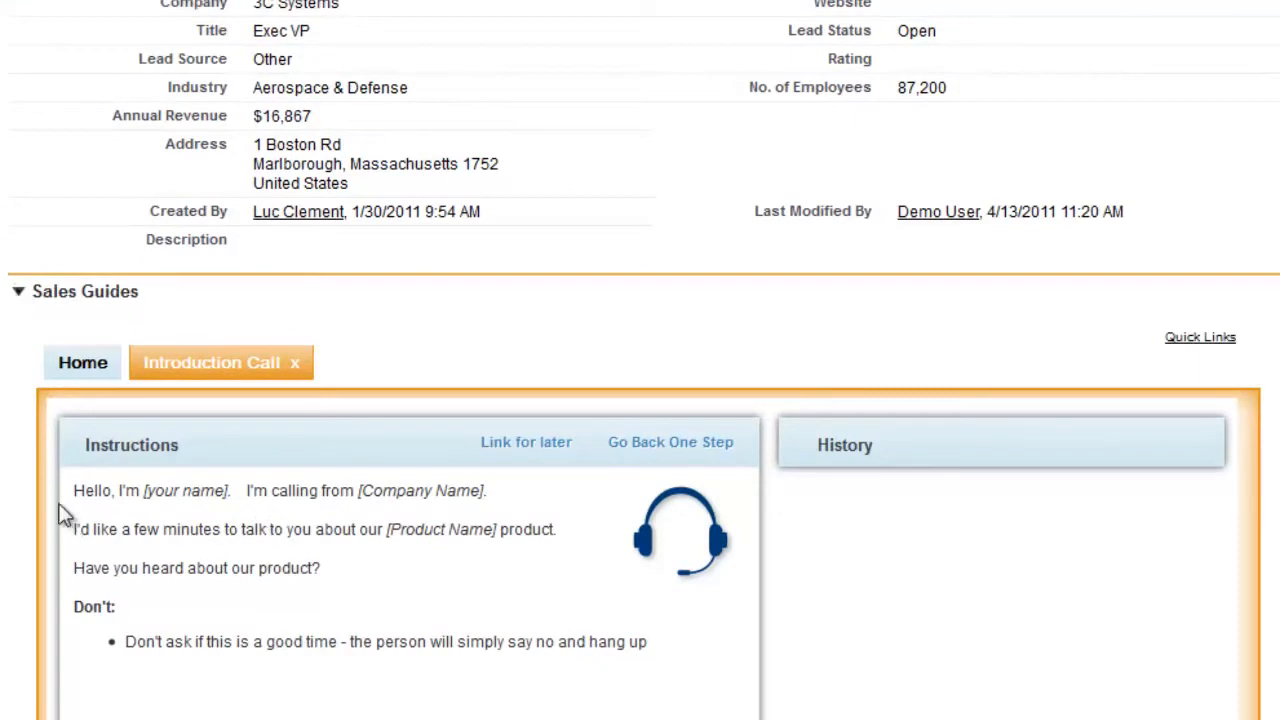
{"action": "scroll", "coordinate": [2, 494], "scroll_direction": "down", "scroll_amount": 3}
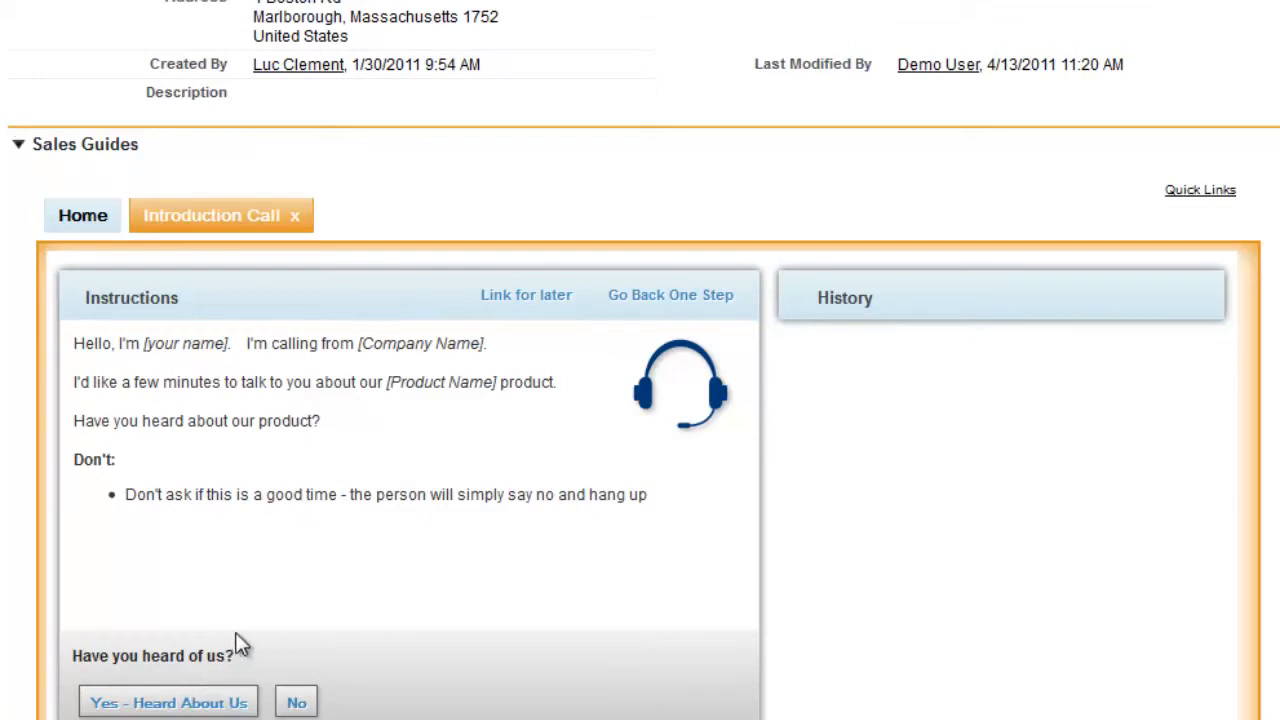
{"action": "left_click", "coordinate": [298, 702]}
{"action": "left_click", "coordinate": [125, 702]}
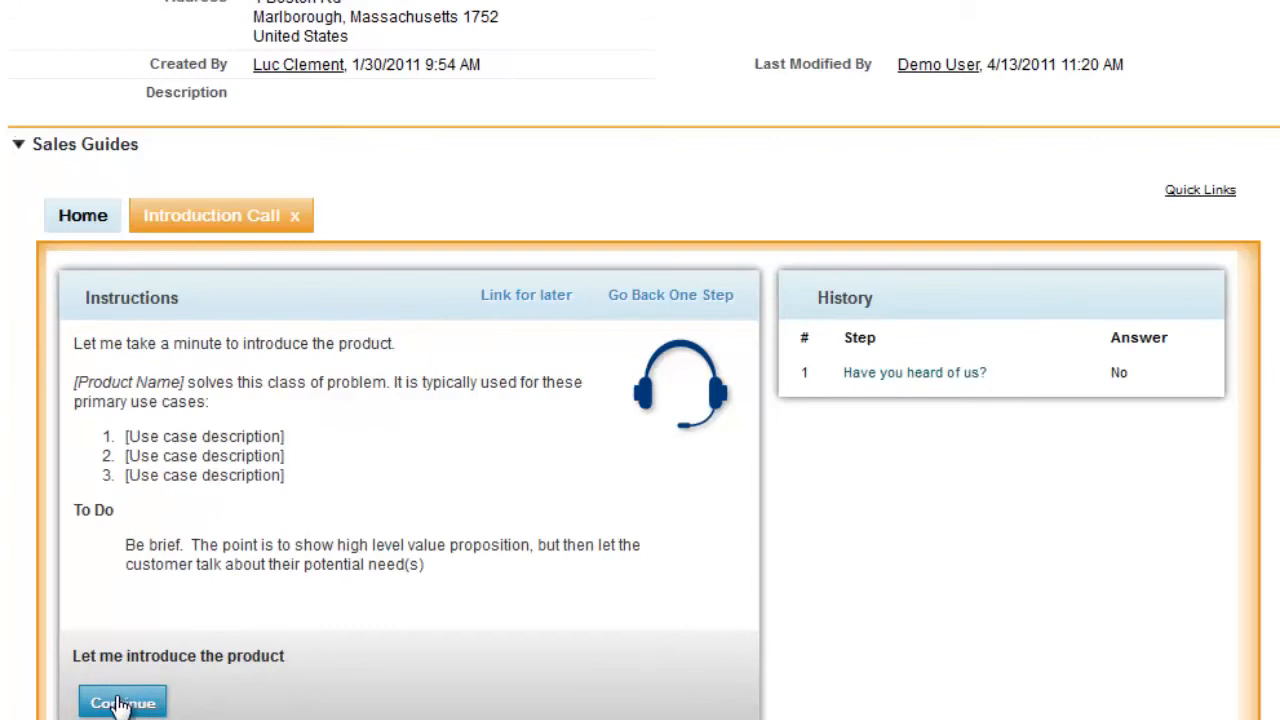
Step: Continue past the company question, answer that a competitive product is in use with Poor Support, and continue past the support features
{"action": "left_click_drag", "start_coordinate": [226, 455], "coordinate": [118, 467]}
{"action": "left_click", "coordinate": [225, 585]}
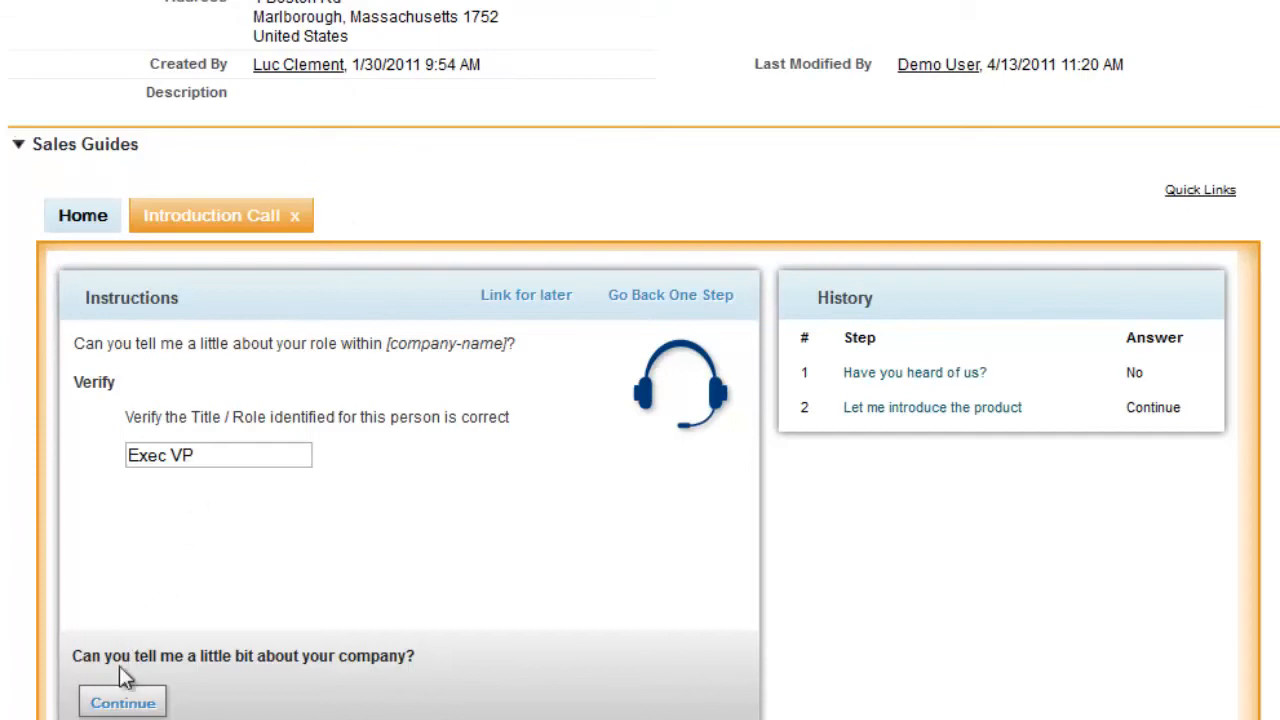
{"action": "left_click", "coordinate": [120, 702]}
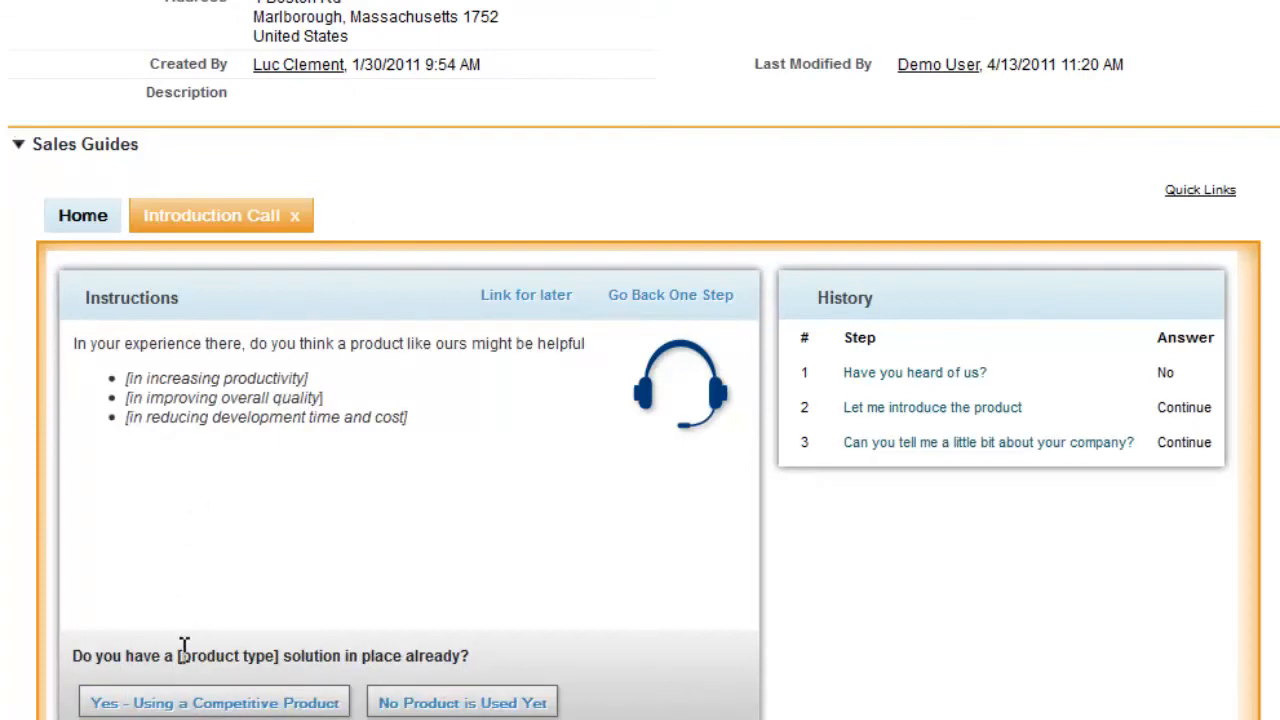
{"action": "left_click", "coordinate": [250, 705]}
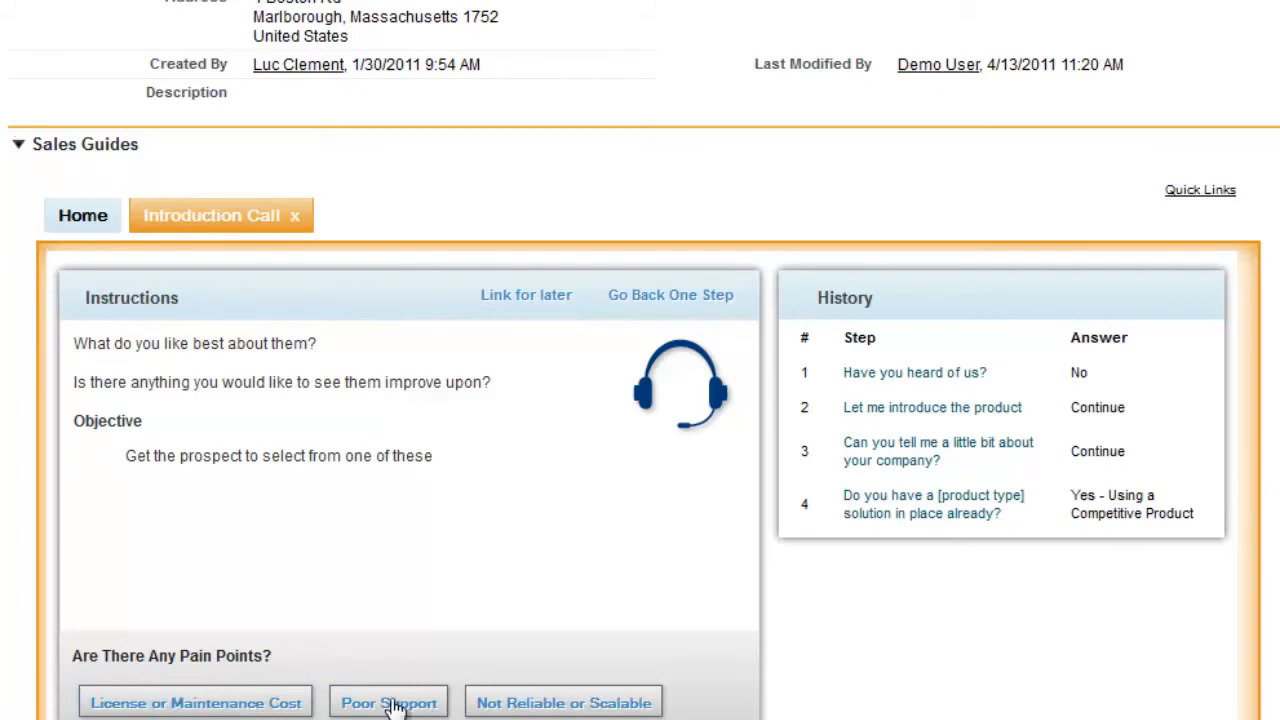
{"action": "left_click", "coordinate": [383, 705]}
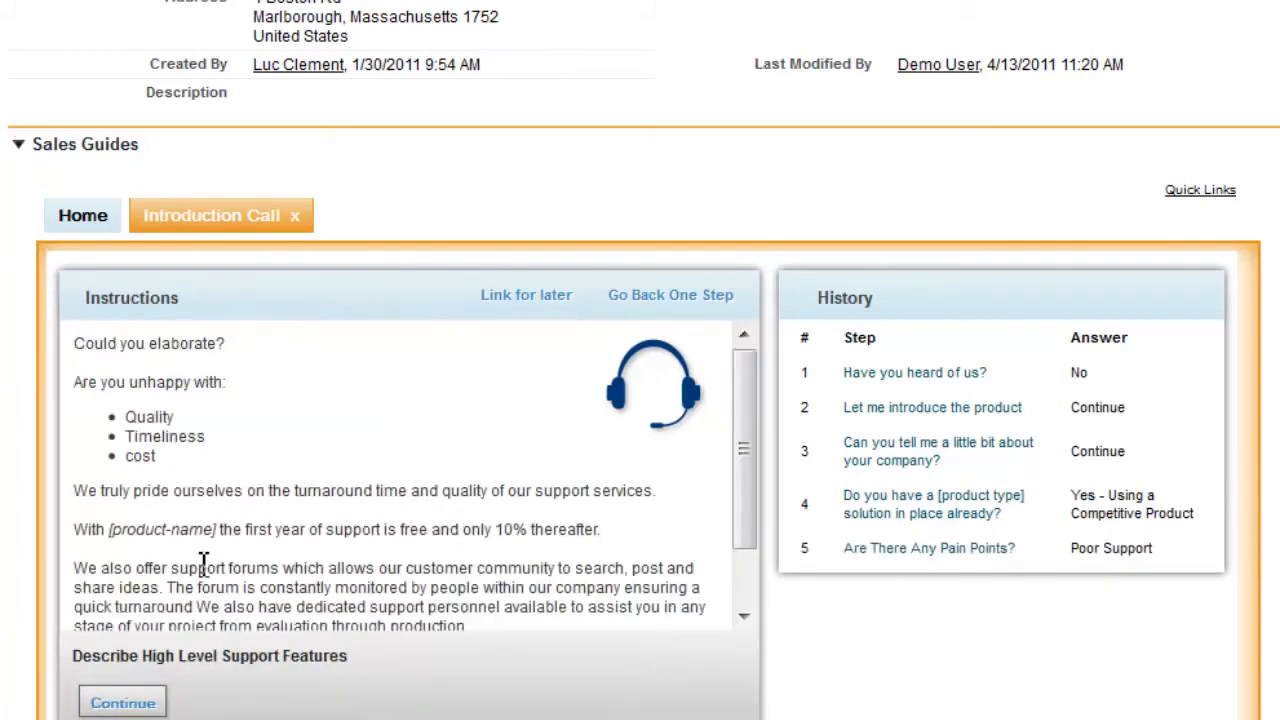
{"action": "left_click", "coordinate": [124, 704]}
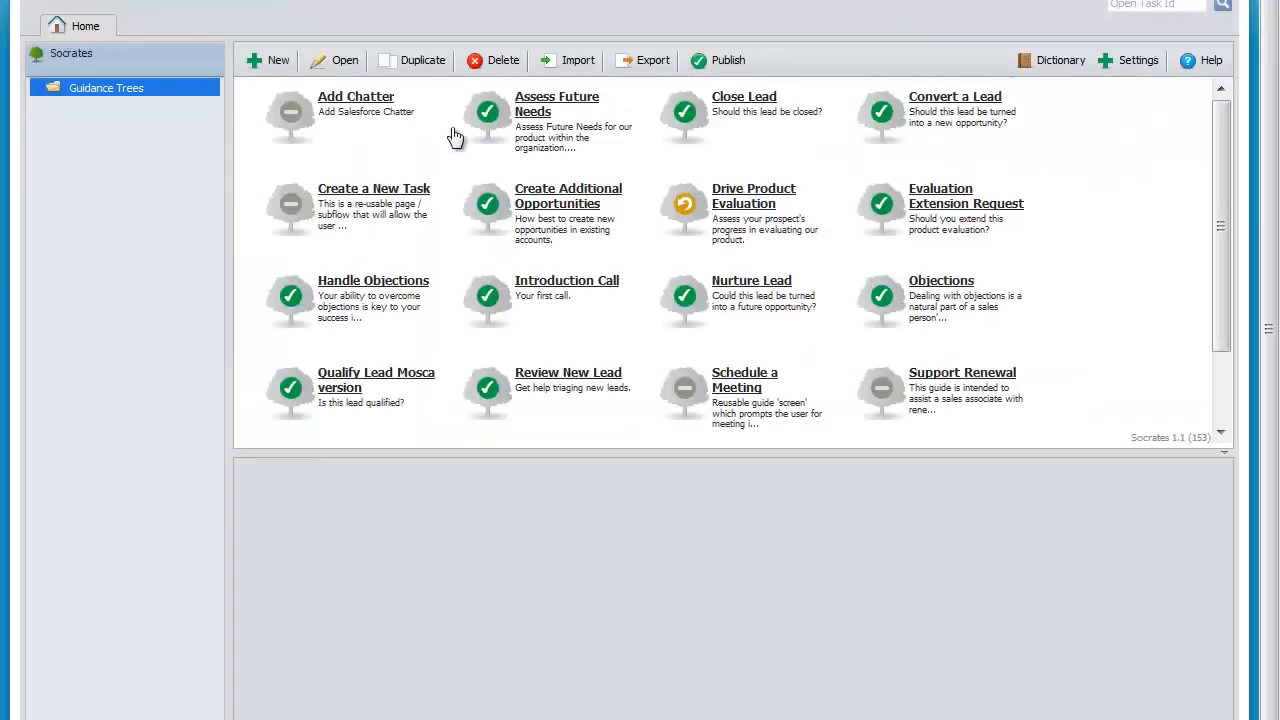
Step: Create a guidance tree named "Version 2" with the description "An excuse to talk" in the folder "Lead Nurturing"
{"action": "left_click", "coordinate": [268, 61]}
{"action": "left_click", "coordinate": [58, 53]}
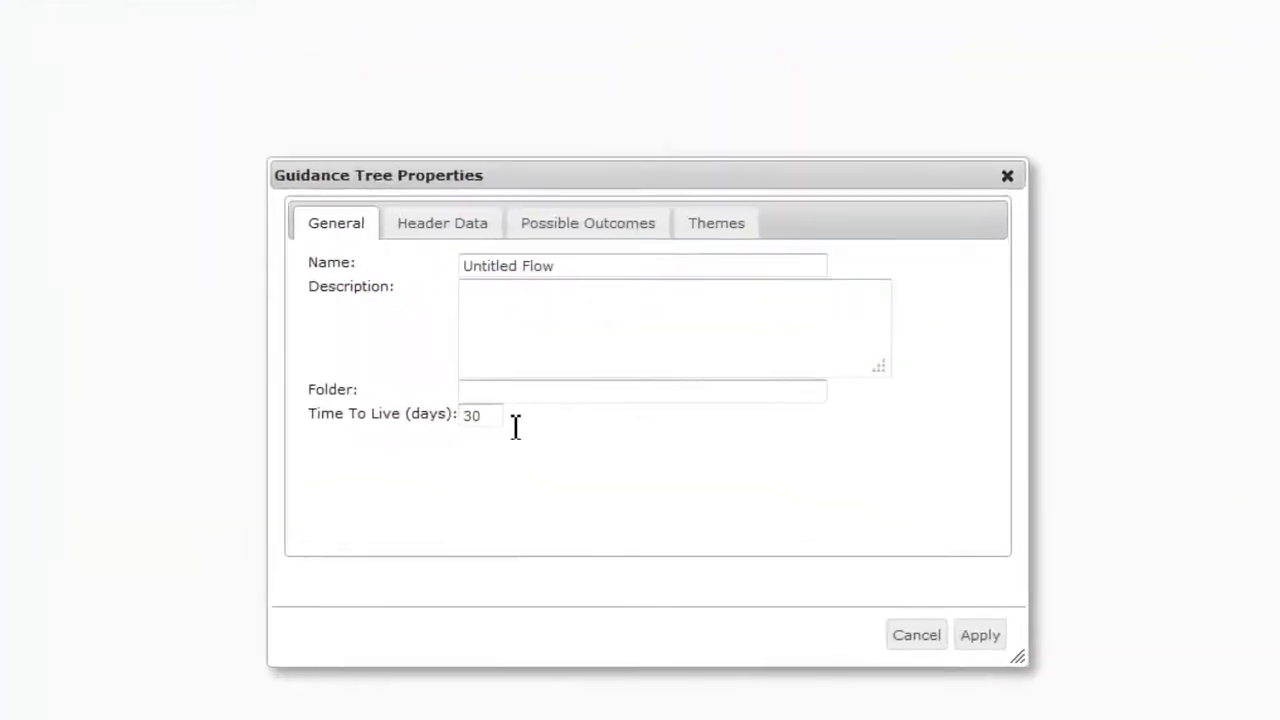
{"action": "left_click", "coordinate": [563, 266]}
{"action": "type", "text": "Version 2"}
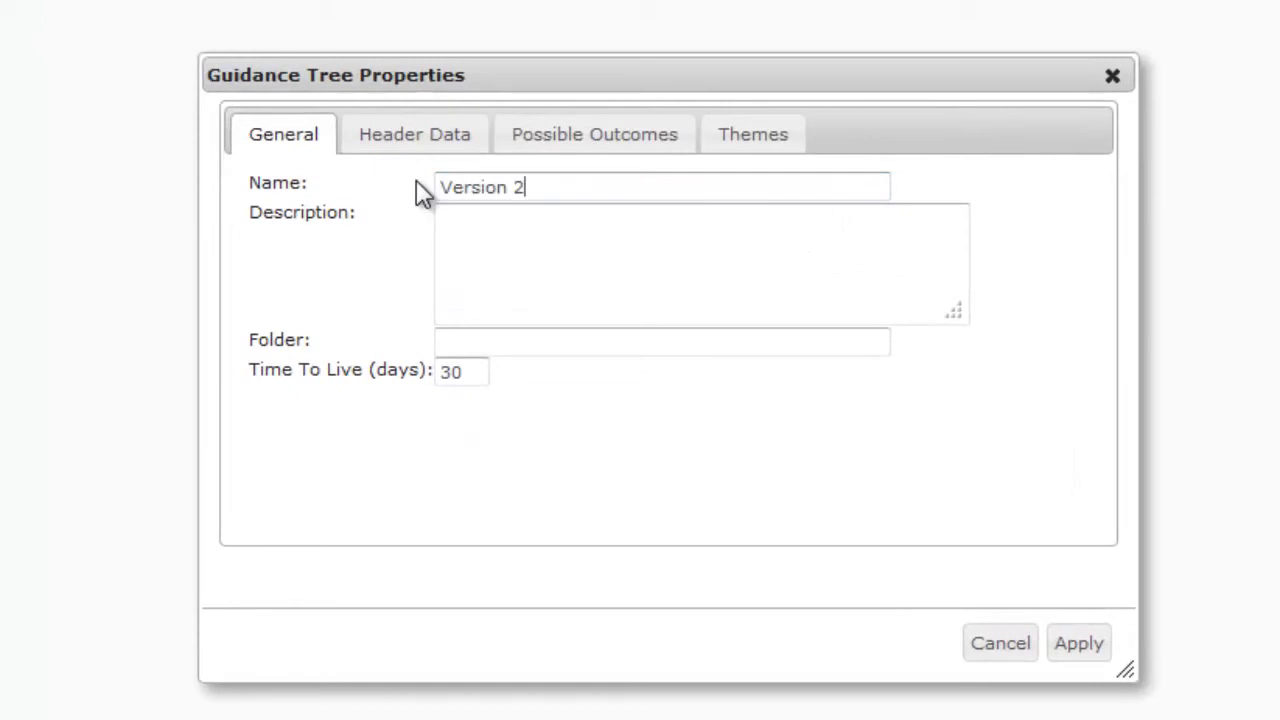
{"action": "key", "text": "Tab"}
{"action": "type", "text": "An exu"}
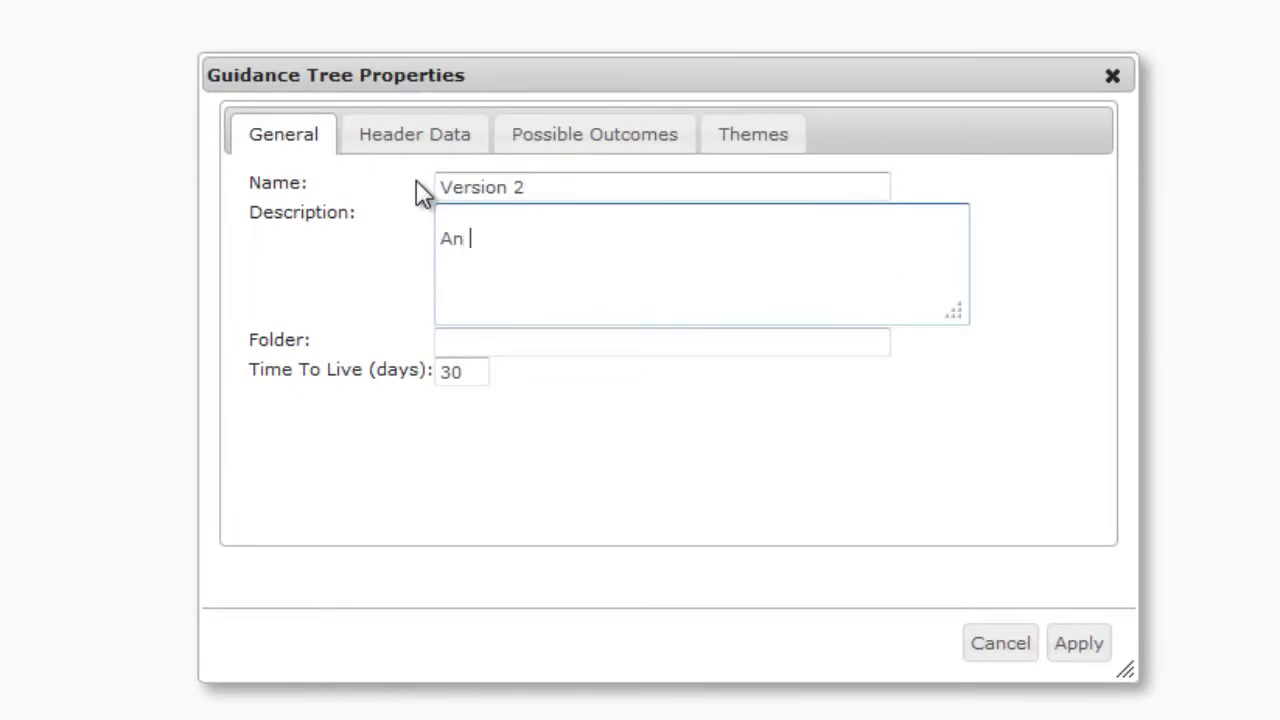
{"action": "key", "text": "BackSpace"}
{"action": "type", "text": "cuse to talk"}
{"action": "key", "text": "Tab"}
{"action": "type", "text": "Lead Nurturing"}
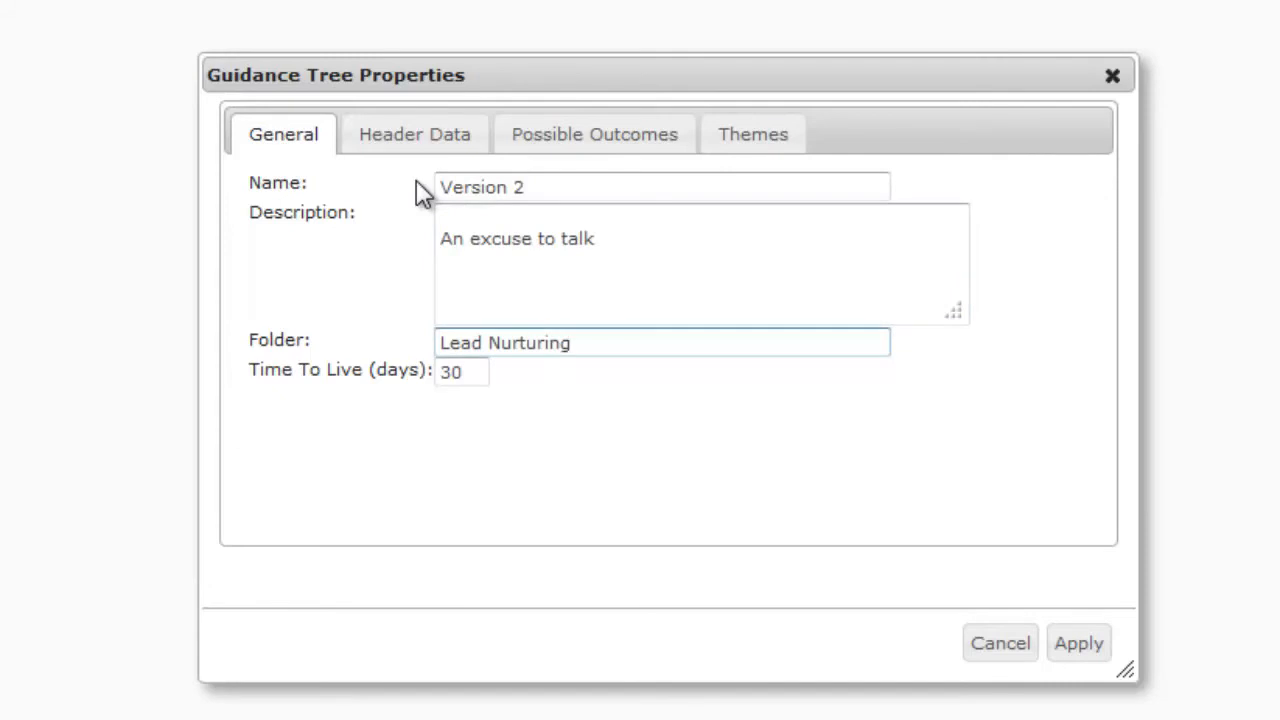
{"action": "left_click", "coordinate": [1079, 643]}
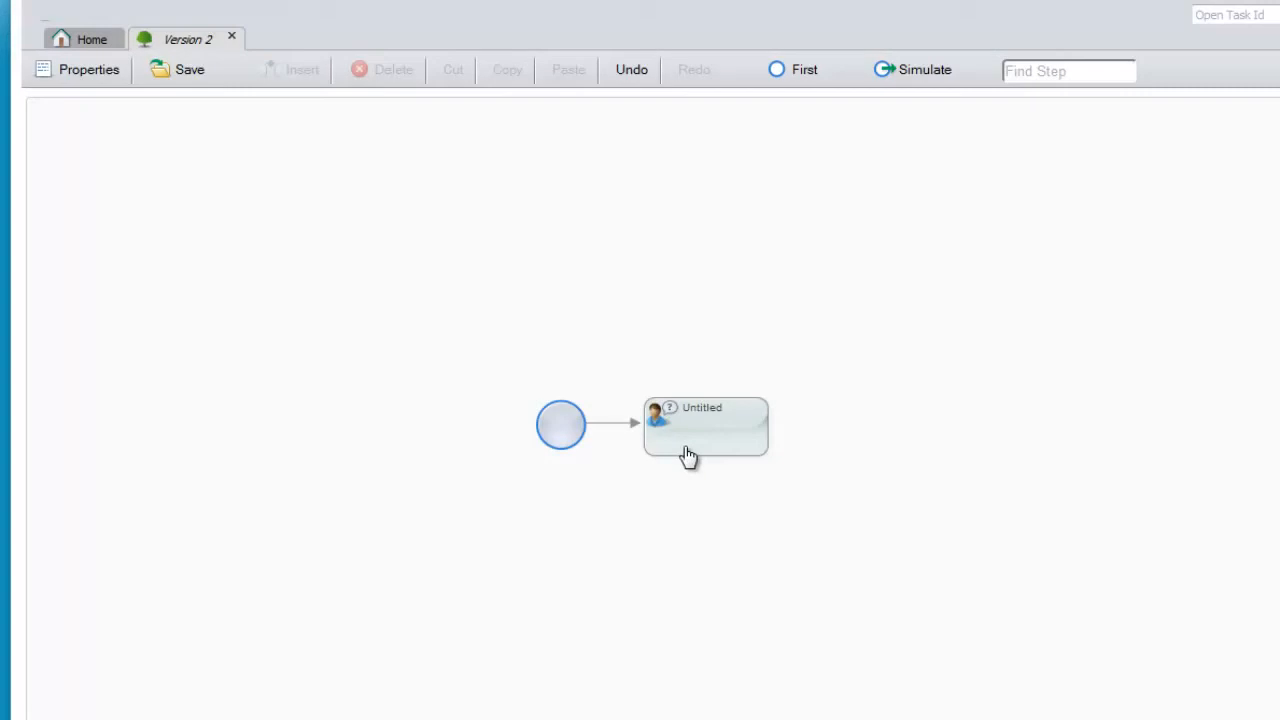
Step: Enter the first step's instructions, "Tell them the benefits of version 2:", with bullets on consumerization, employee productivity, cloud software without IT, and mobile and social enablement
{"action": "left_click", "coordinate": [687, 449]}
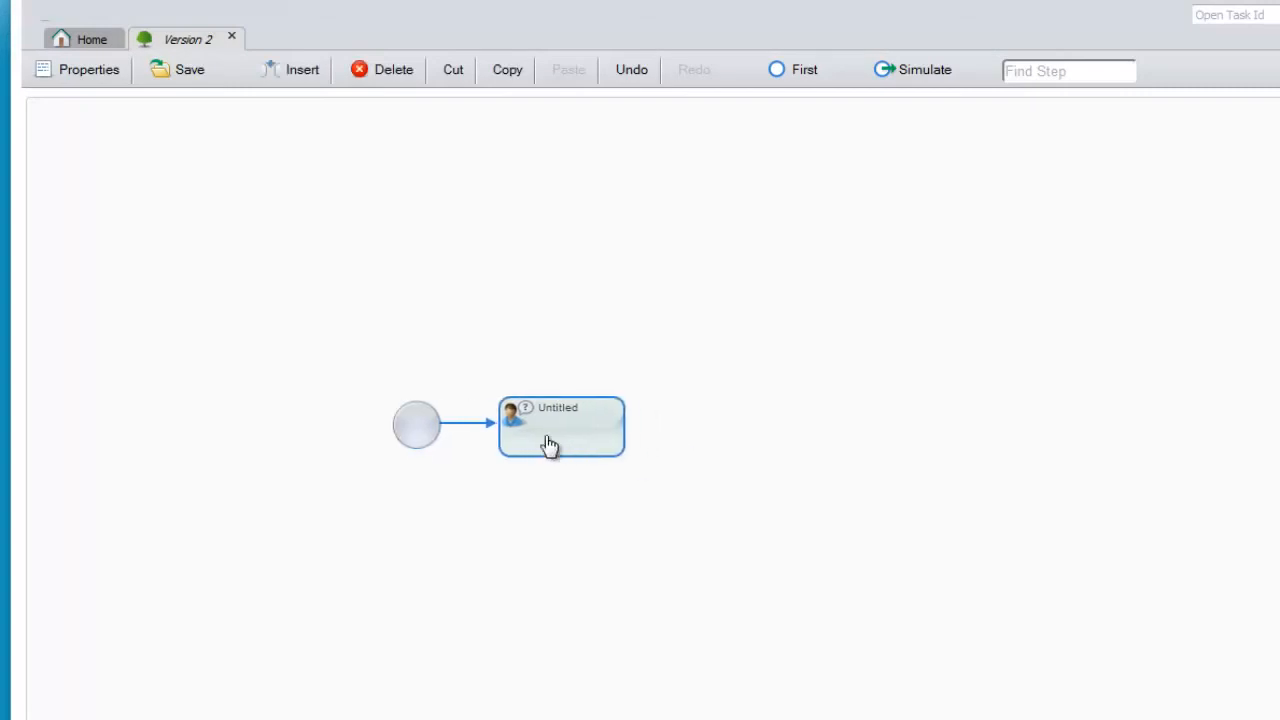
{"action": "double_click", "coordinate": [548, 445]}
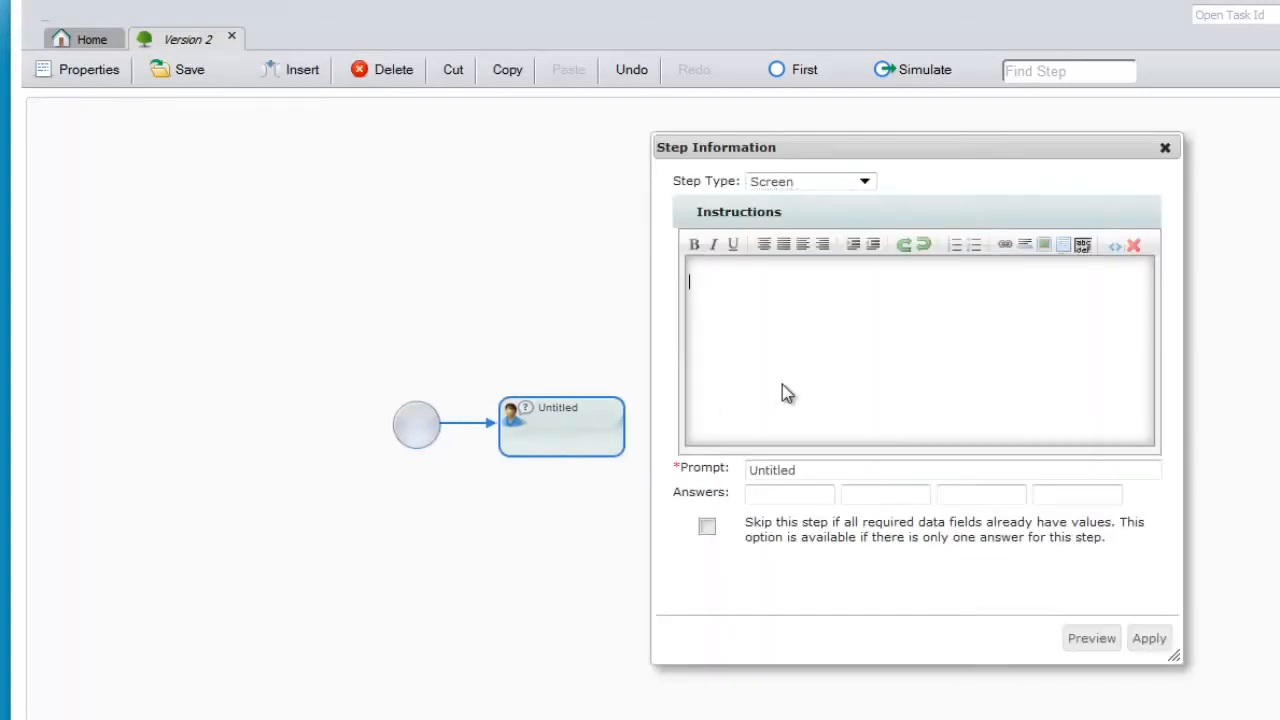
{"action": "type", "text": "Tell them the benefits of version 2: Improves consumerization of enterprise software Increases employee productivity Cloud software – no IT required Mobile and social enabled"}
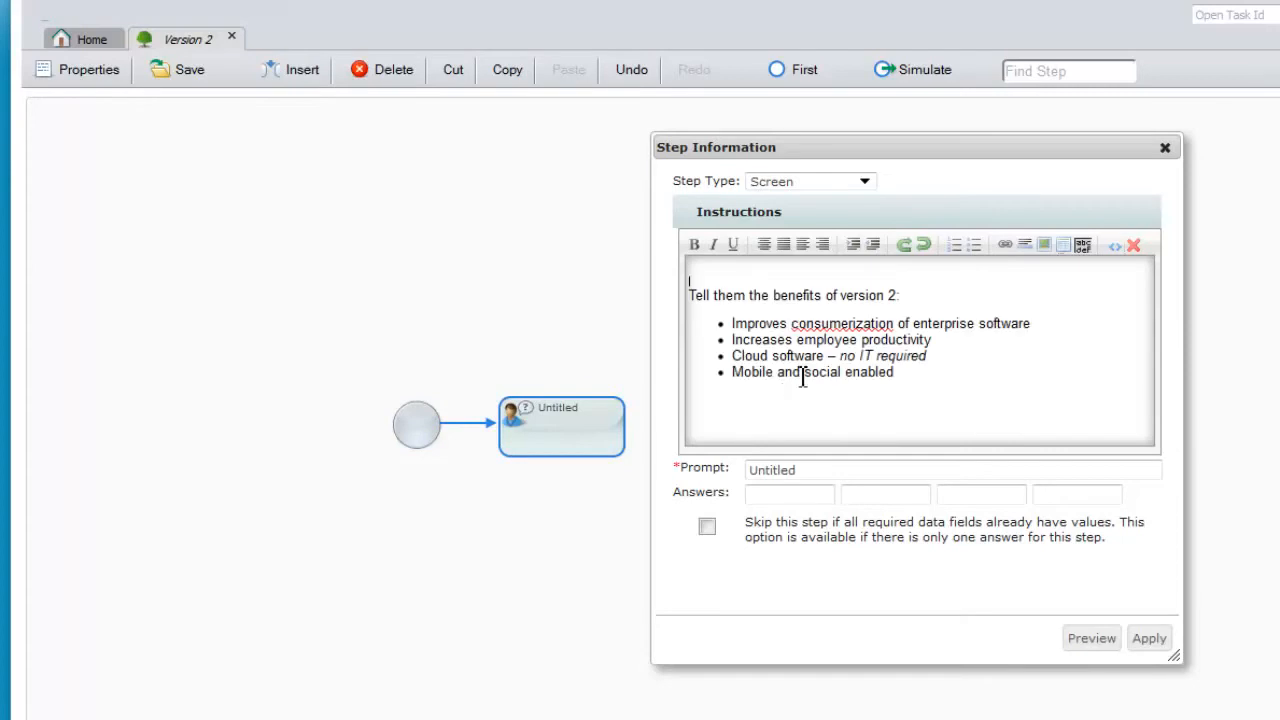
Step: Set the first step's prompt to "Can I schedule a demo?" with the answers "Schedule", "Call me" and "No"
{"action": "left_click", "coordinate": [730, 470]}
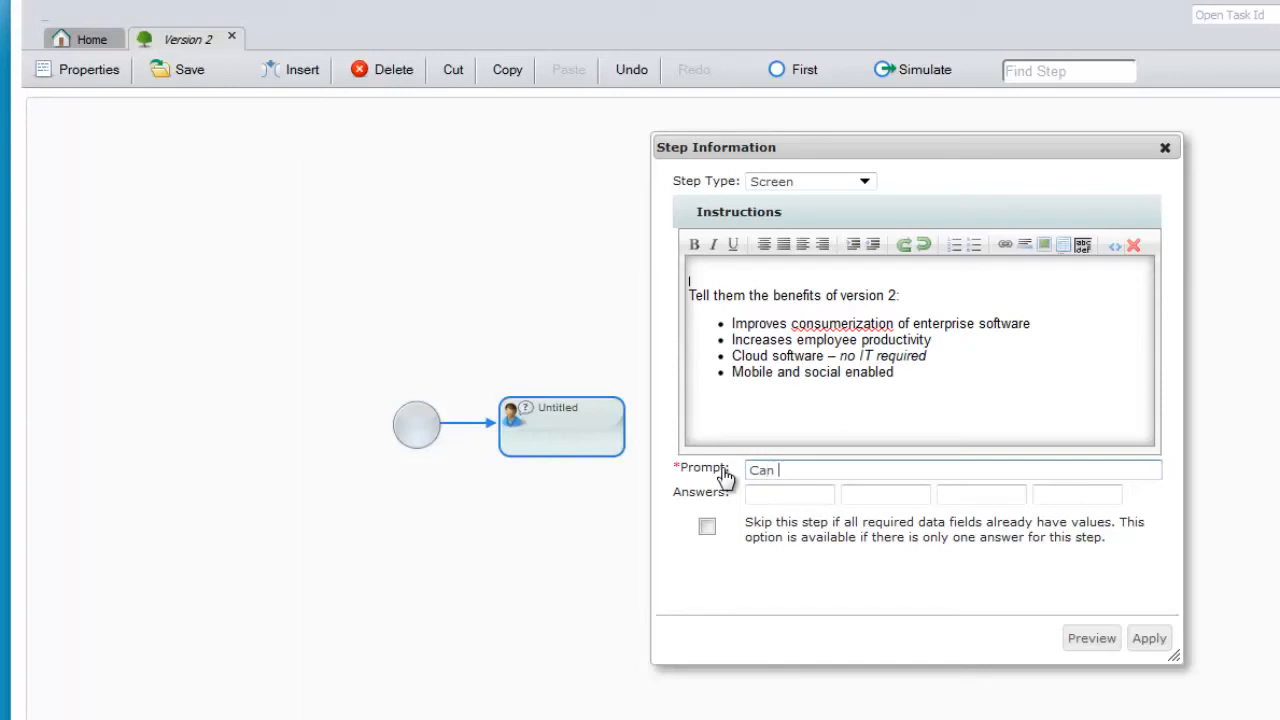
{"action": "type", "text": "Can I schedule a demo?"}
{"action": "key", "text": "Tab"}
{"action": "type", "text": "Schedule"}
{"action": "key", "text": "Tab"}
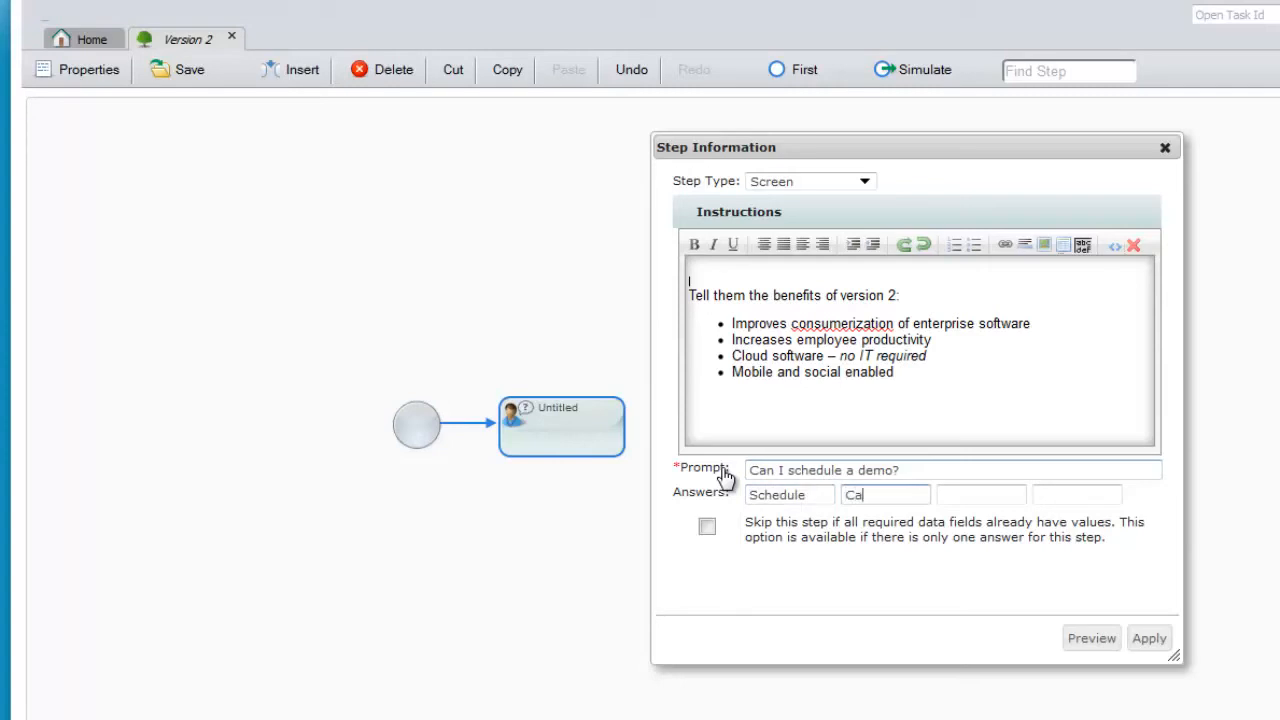
{"action": "type", "text": "Call c"}
{"action": "key", "text": "BackSpace"}
{"action": "type", "text": "me"}
{"action": "key", "text": "Tab"}
{"action": "type", "text": "No"}
Step: Preview the demo-scheduling step as a screen and apply its settings to the tree
{"action": "left_click", "coordinate": [1090, 638]}
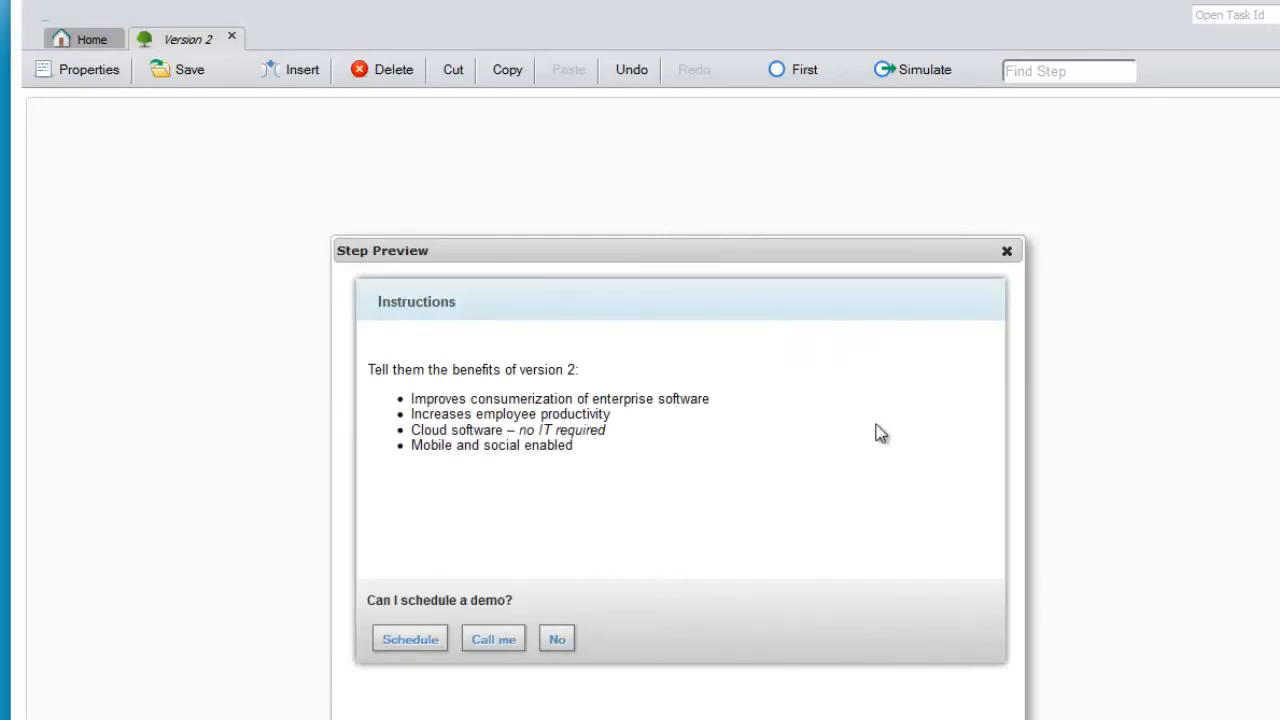
{"action": "left_click", "coordinate": [1008, 251]}
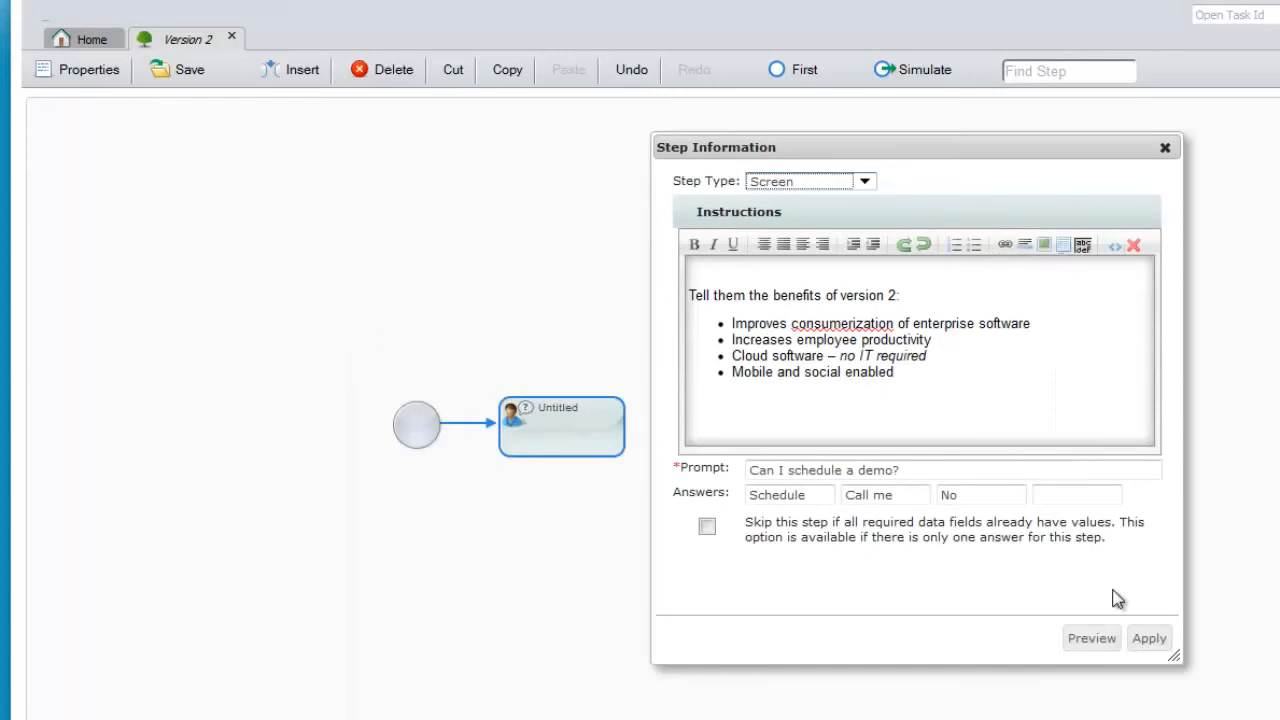
{"action": "left_click", "coordinate": [1147, 637]}
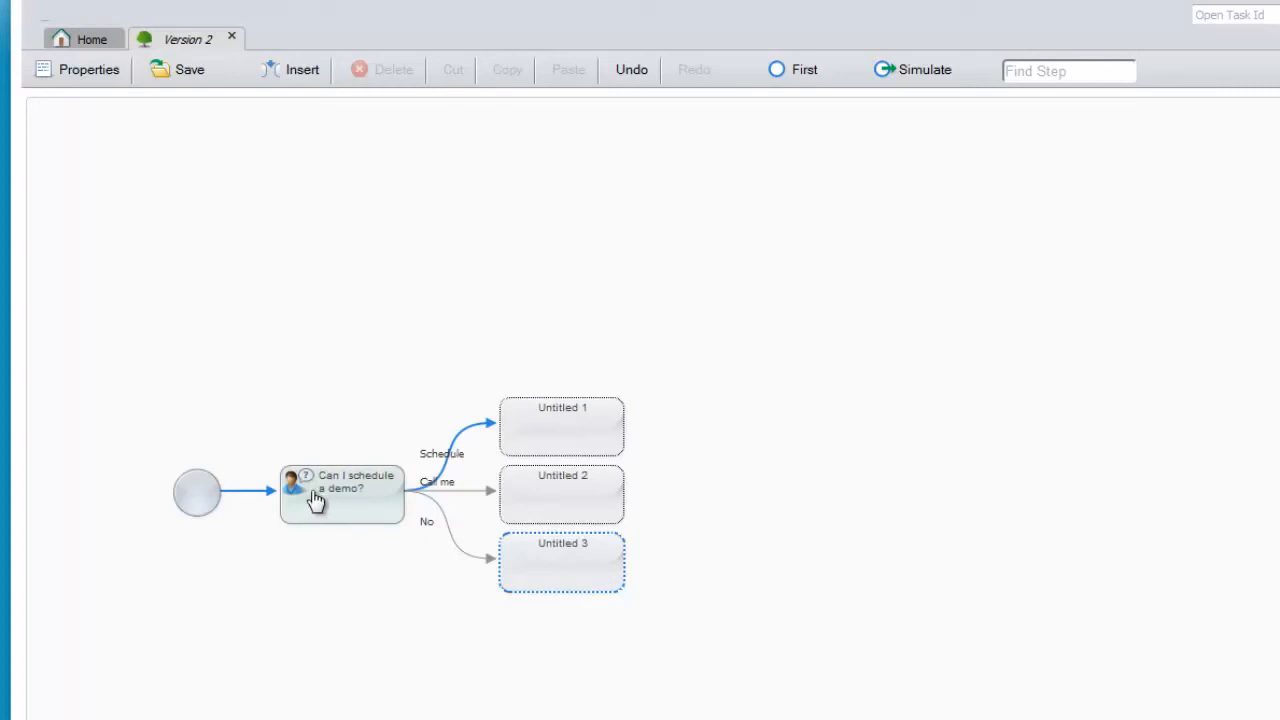
Step: Make the step after the Schedule answer an Automated Step with the Salesforce Chatter action and the prompt "Salesforce Chatter"
{"action": "double_click", "coordinate": [565, 442]}
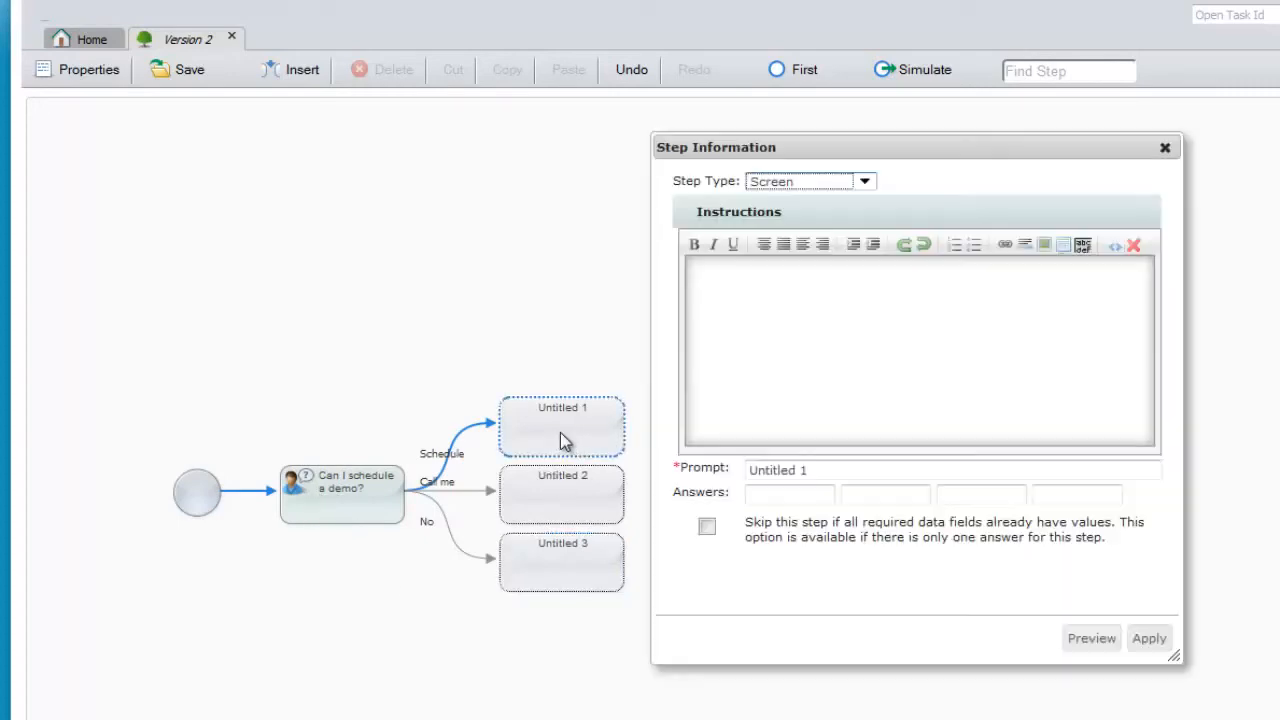
{"action": "left_click", "coordinate": [824, 178]}
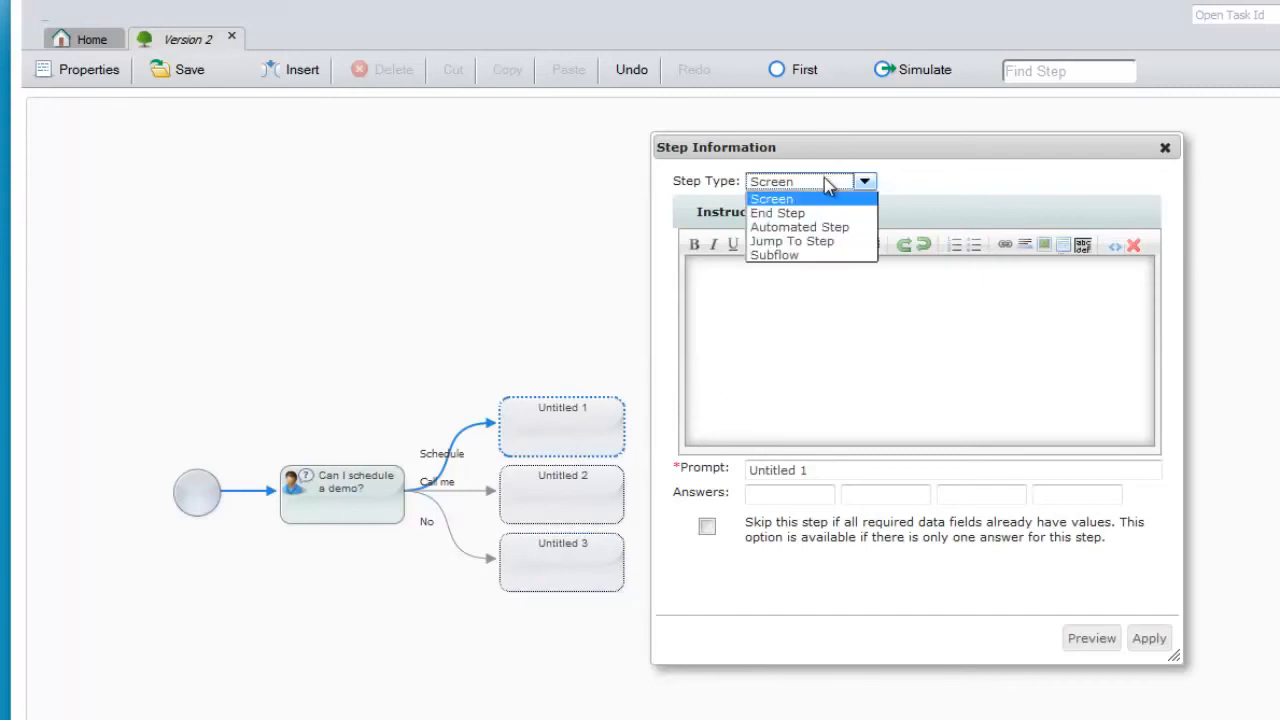
{"action": "left_click", "coordinate": [800, 227]}
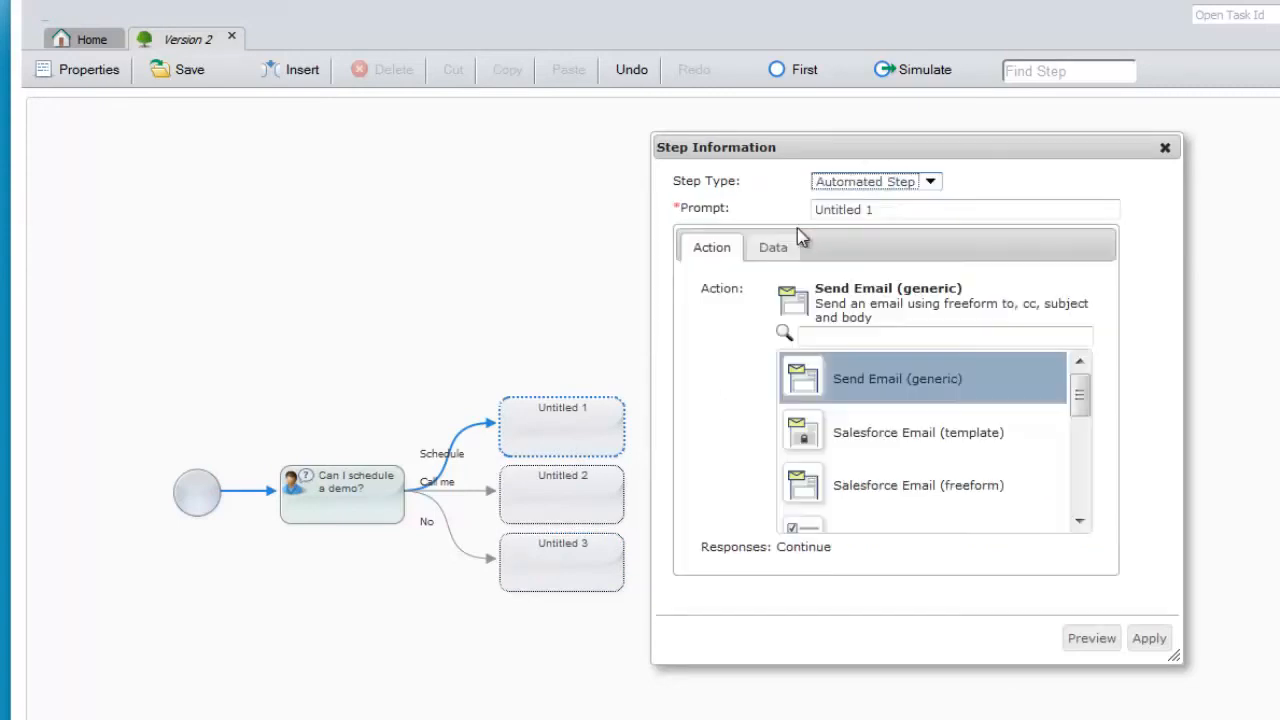
{"action": "left_click_drag", "start_coordinate": [1086, 400], "coordinate": [1088, 505]}
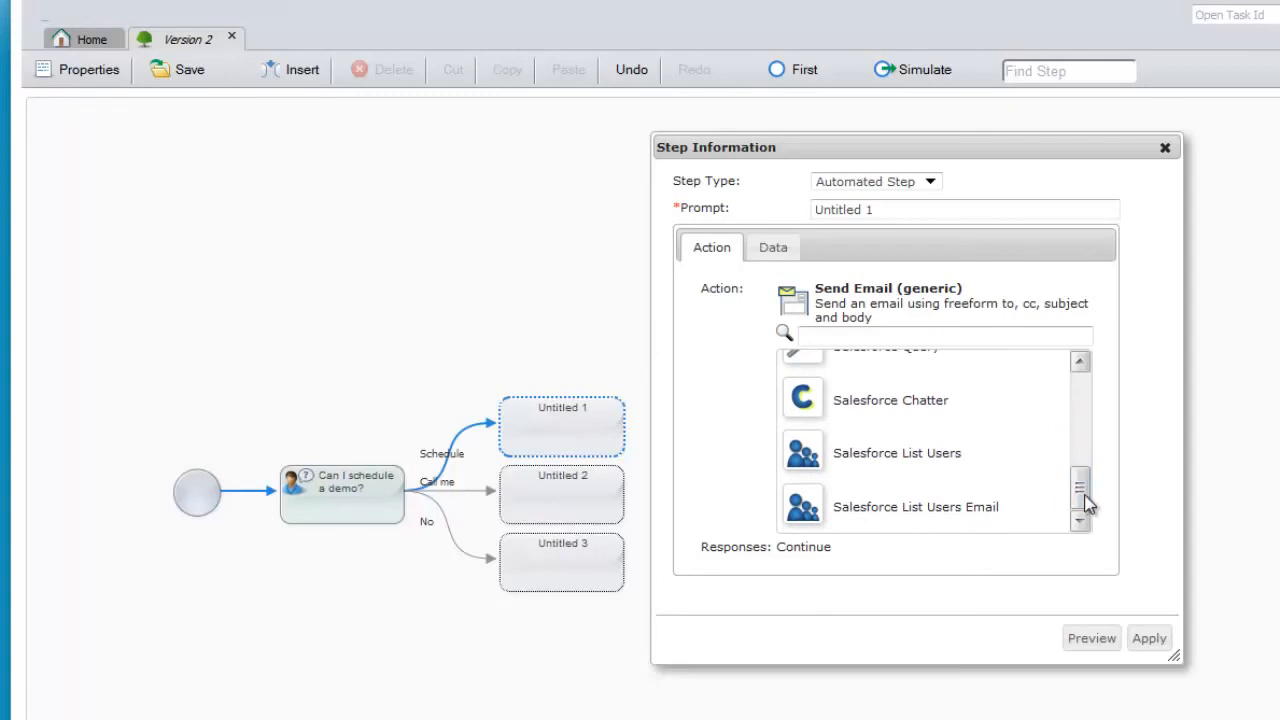
{"action": "left_click", "coordinate": [835, 397]}
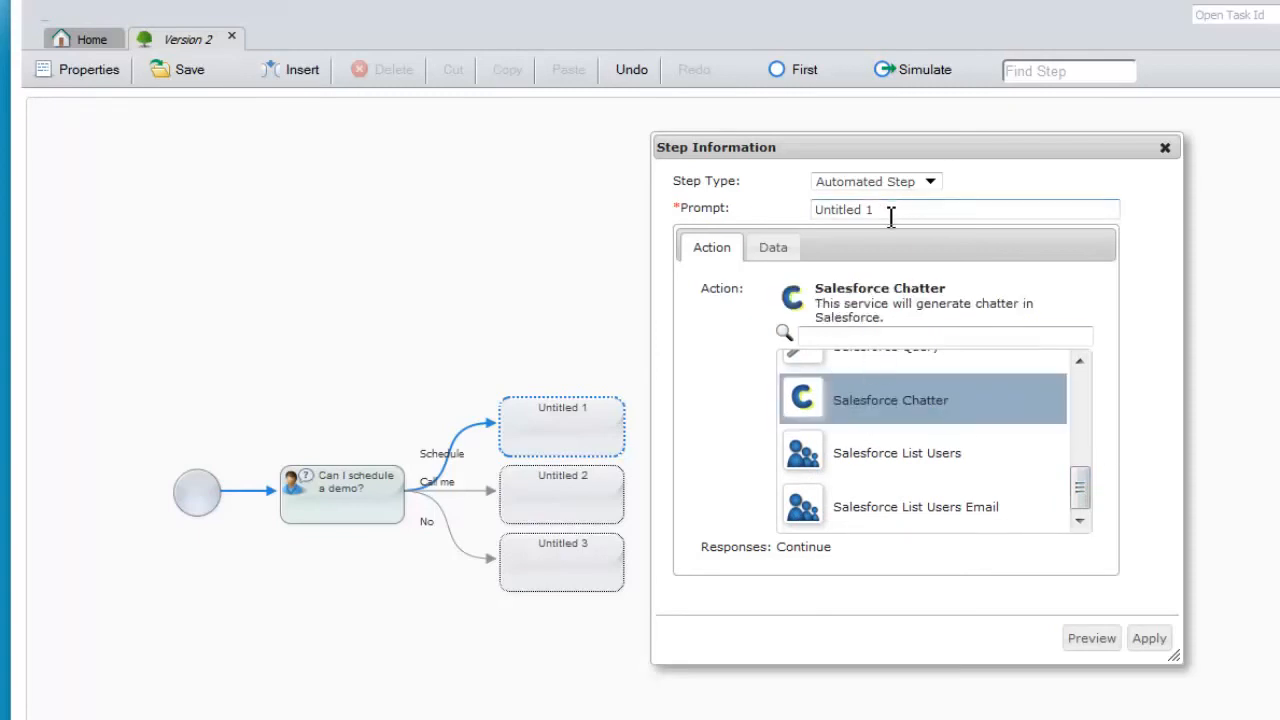
{"action": "left_click_drag", "start_coordinate": [890, 214], "coordinate": [784, 198]}
Step: Override the Chatter step's ChatterText value with "Got a live one!" and apply the step
{"action": "left_click", "coordinate": [773, 247]}
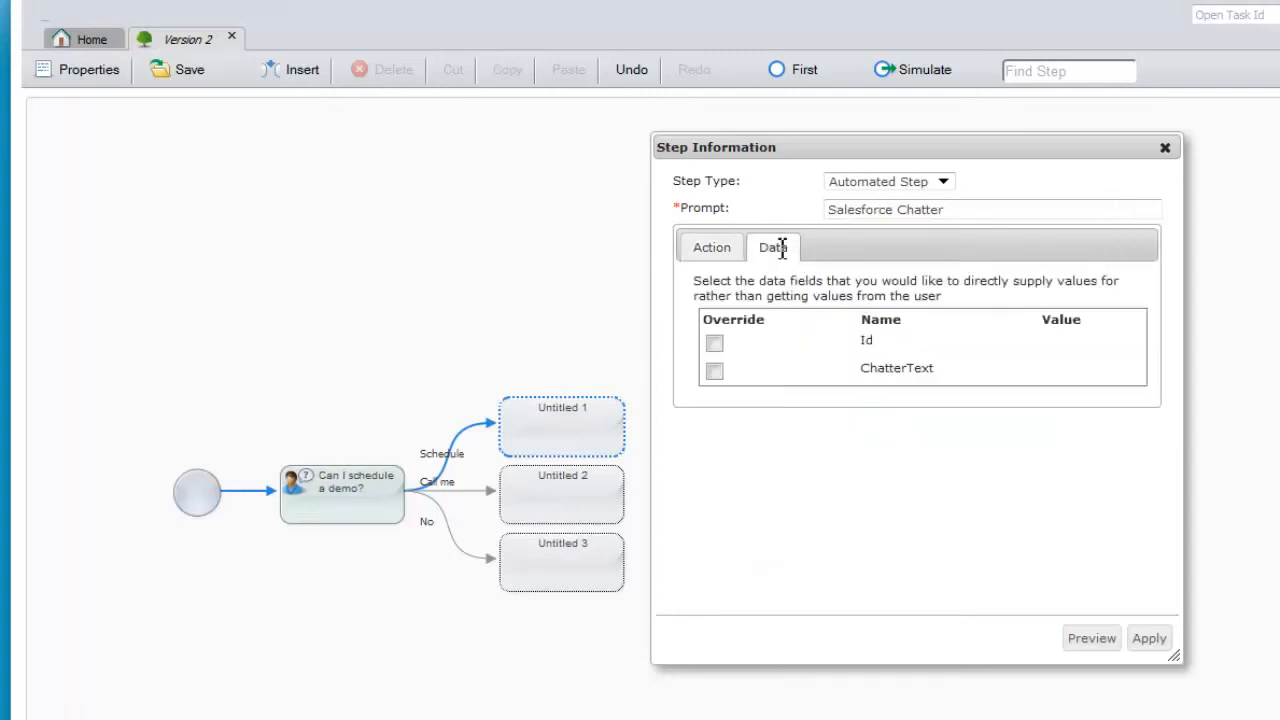
{"action": "left_click", "coordinate": [714, 372]}
{"action": "left_click", "coordinate": [889, 430]}
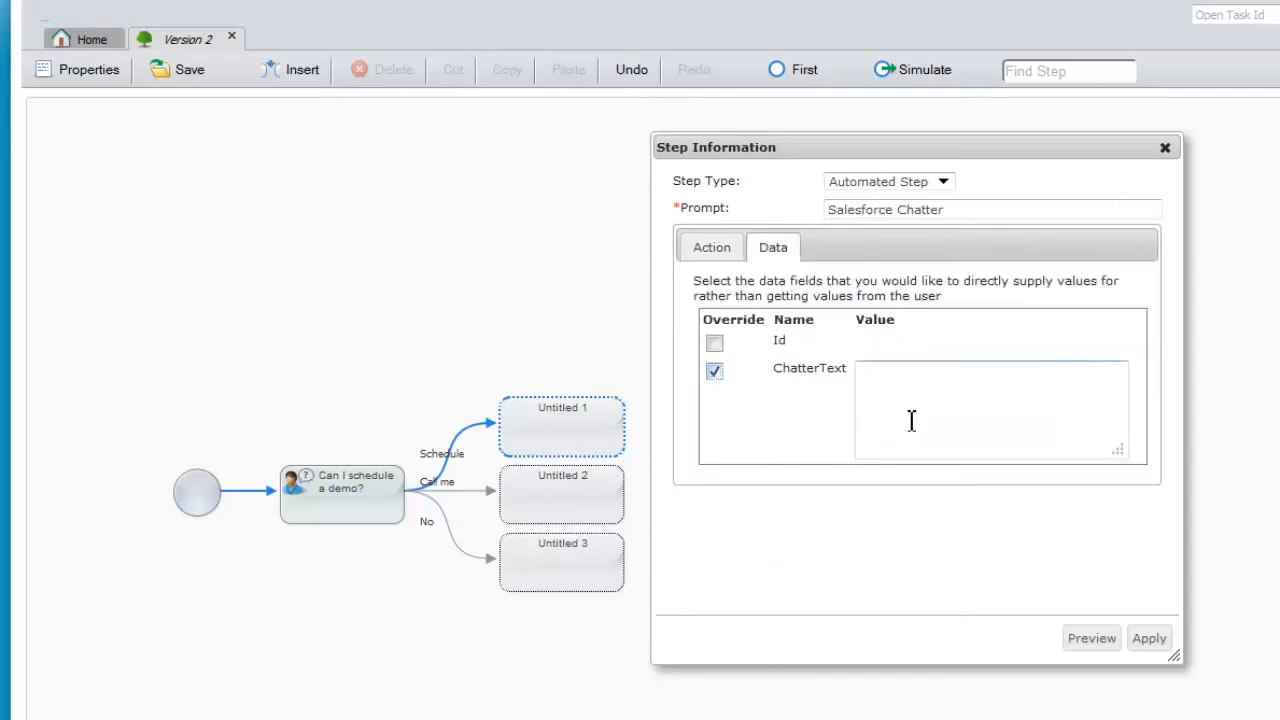
{"action": "type", "text": "Got a live one!"}
{"action": "left_click", "coordinate": [1148, 638]}
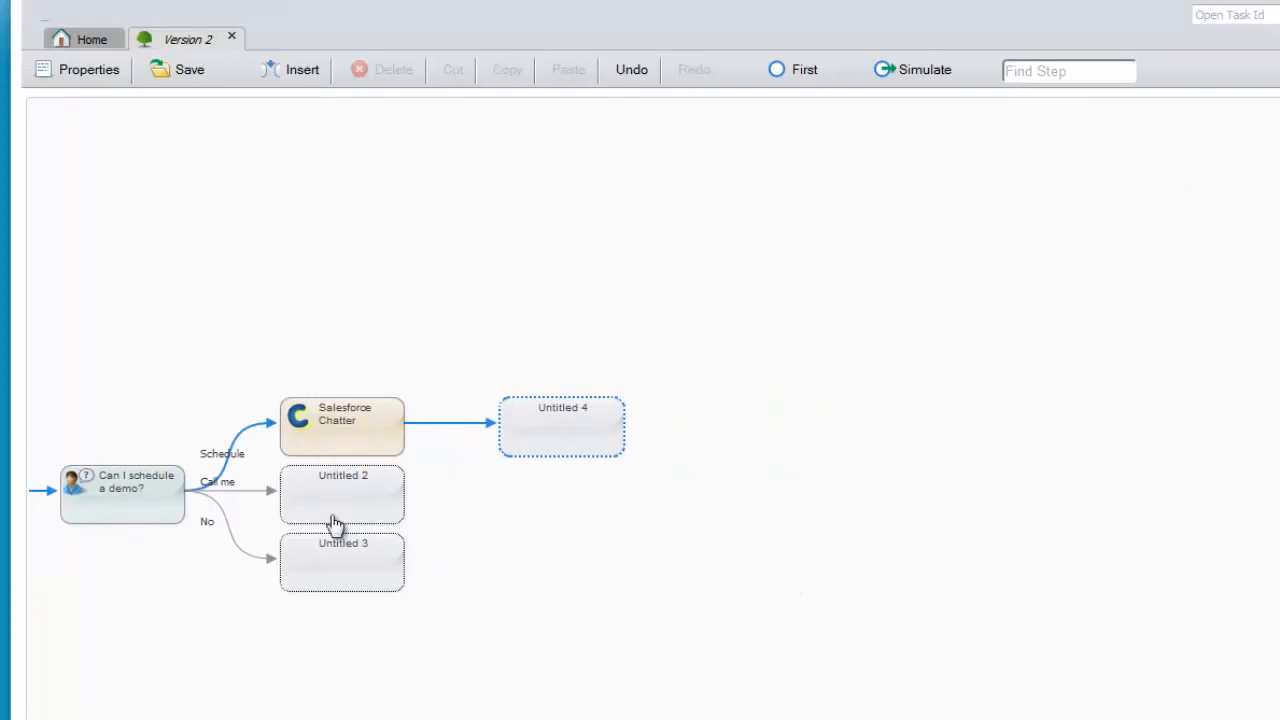
Step: Configure the step following Salesforce Chatter as a Subflow that uses "Schedule a Meeting", and apply it
{"action": "double_click", "coordinate": [534, 450]}
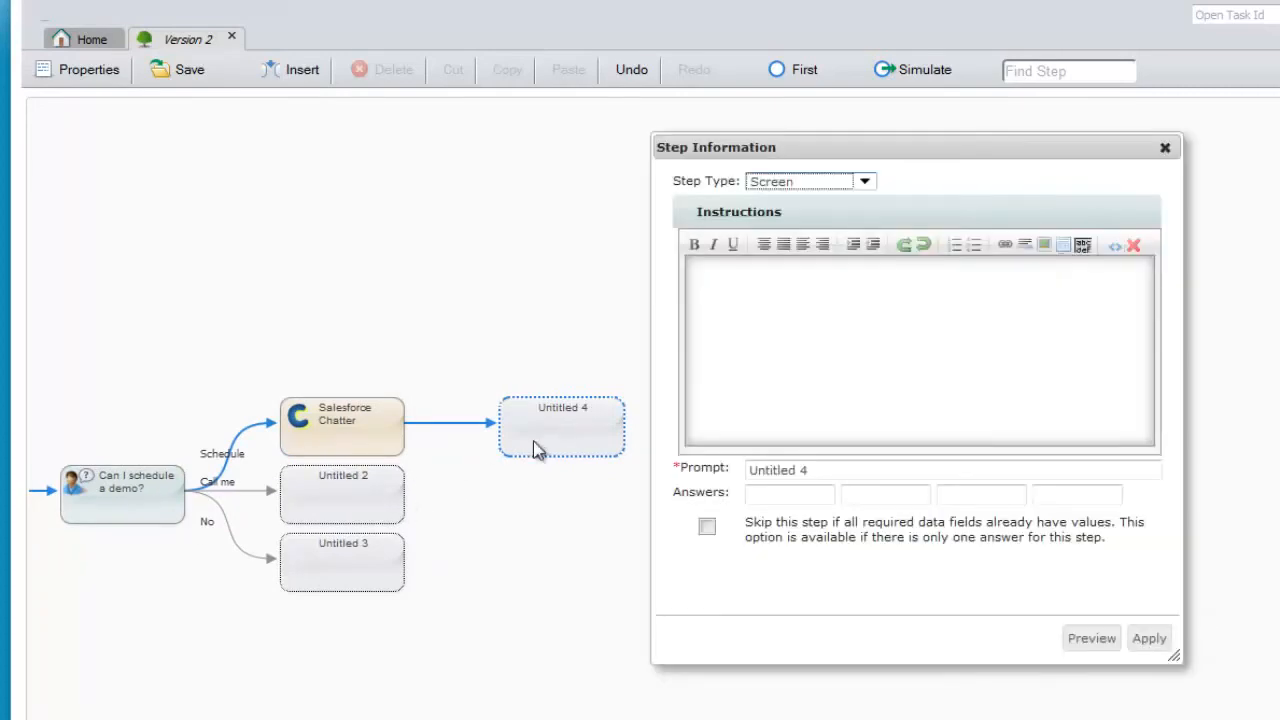
{"action": "left_click", "coordinate": [864, 182]}
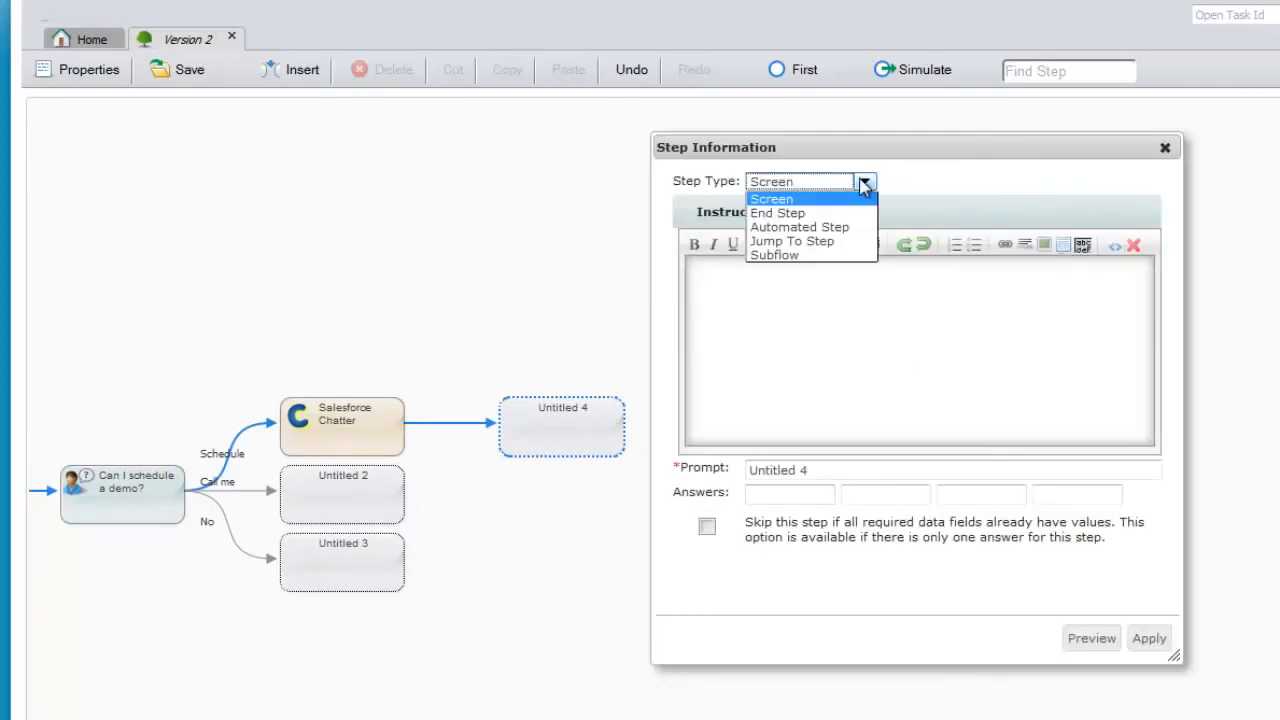
{"action": "left_click", "coordinate": [818, 256]}
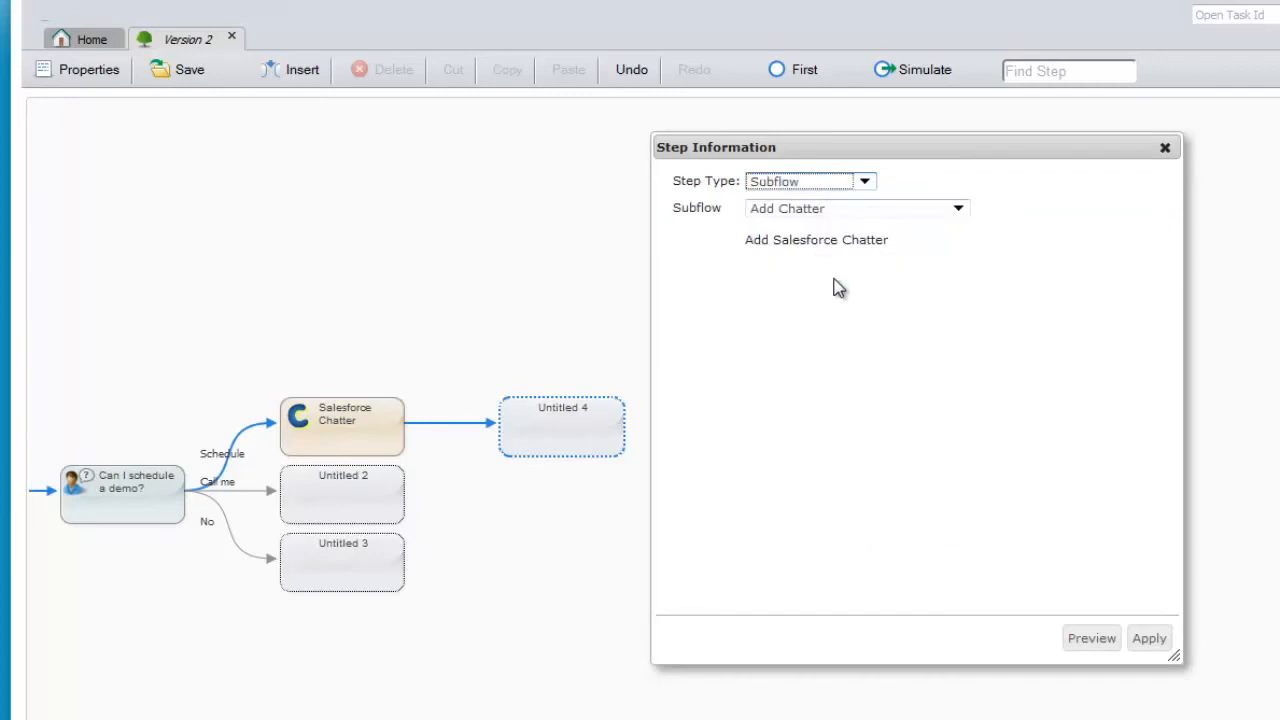
{"action": "left_click", "coordinate": [878, 209]}
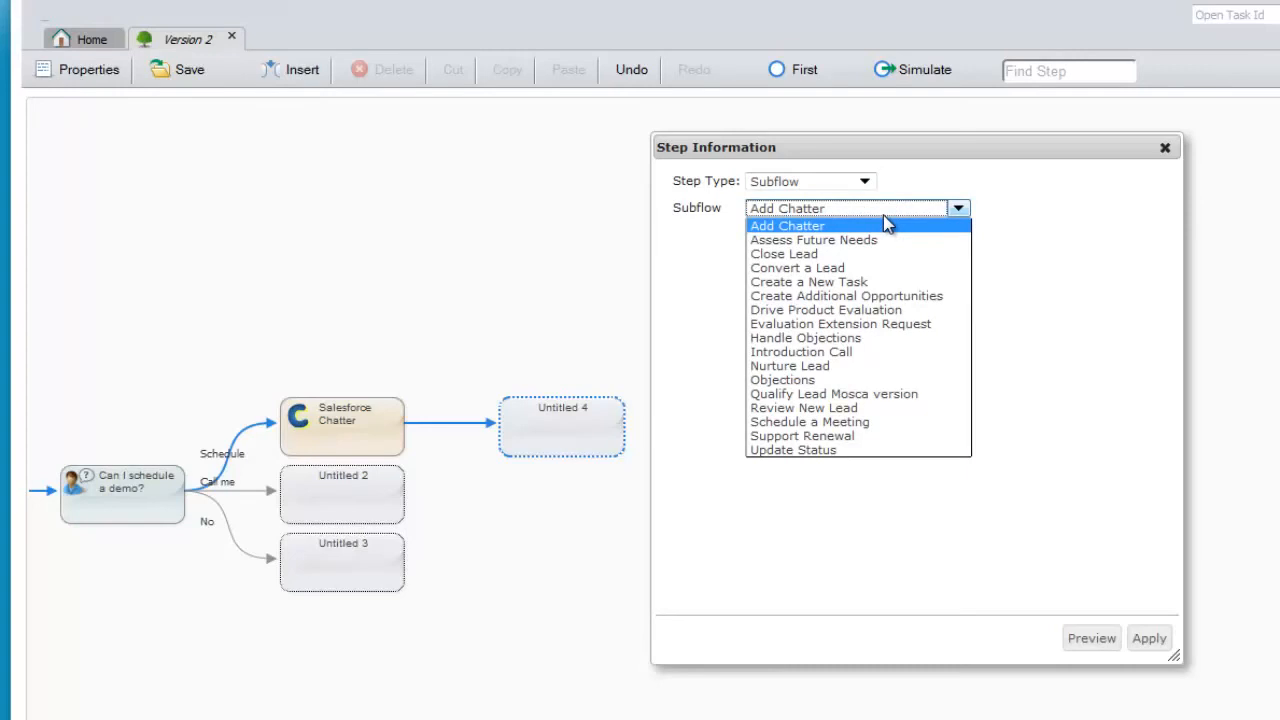
{"action": "left_click", "coordinate": [850, 425]}
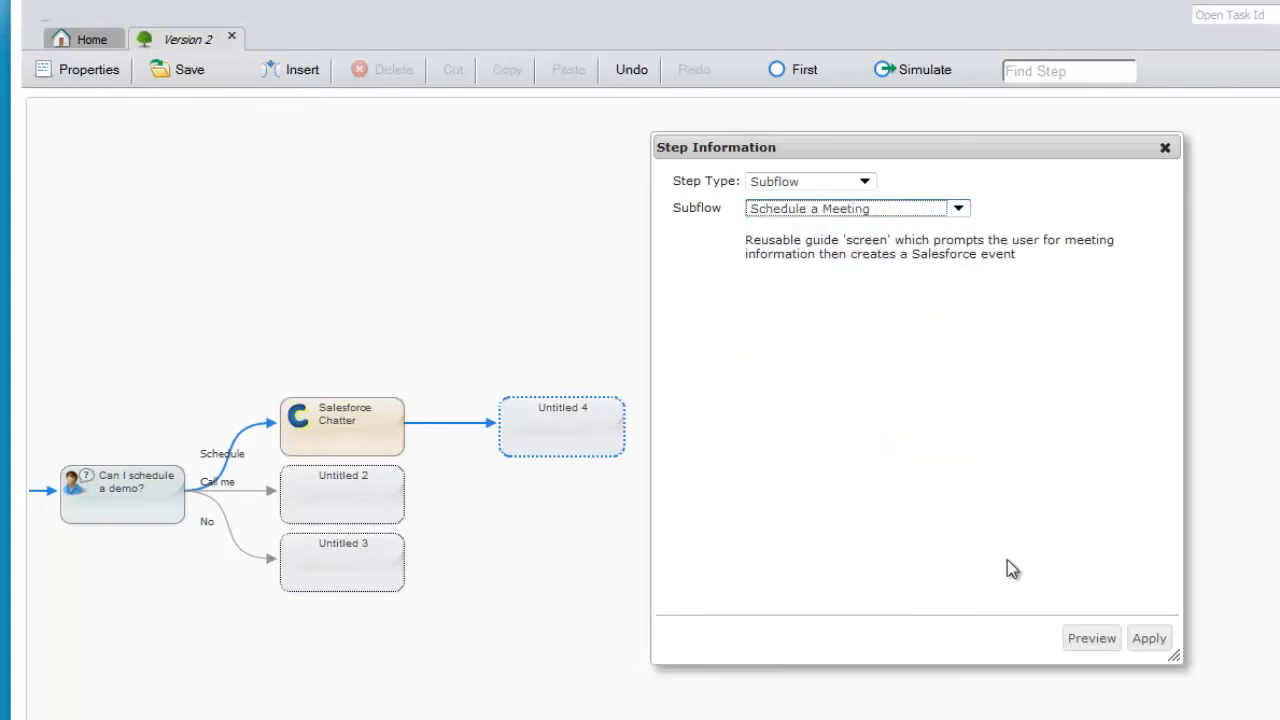
{"action": "left_click", "coordinate": [1150, 640]}
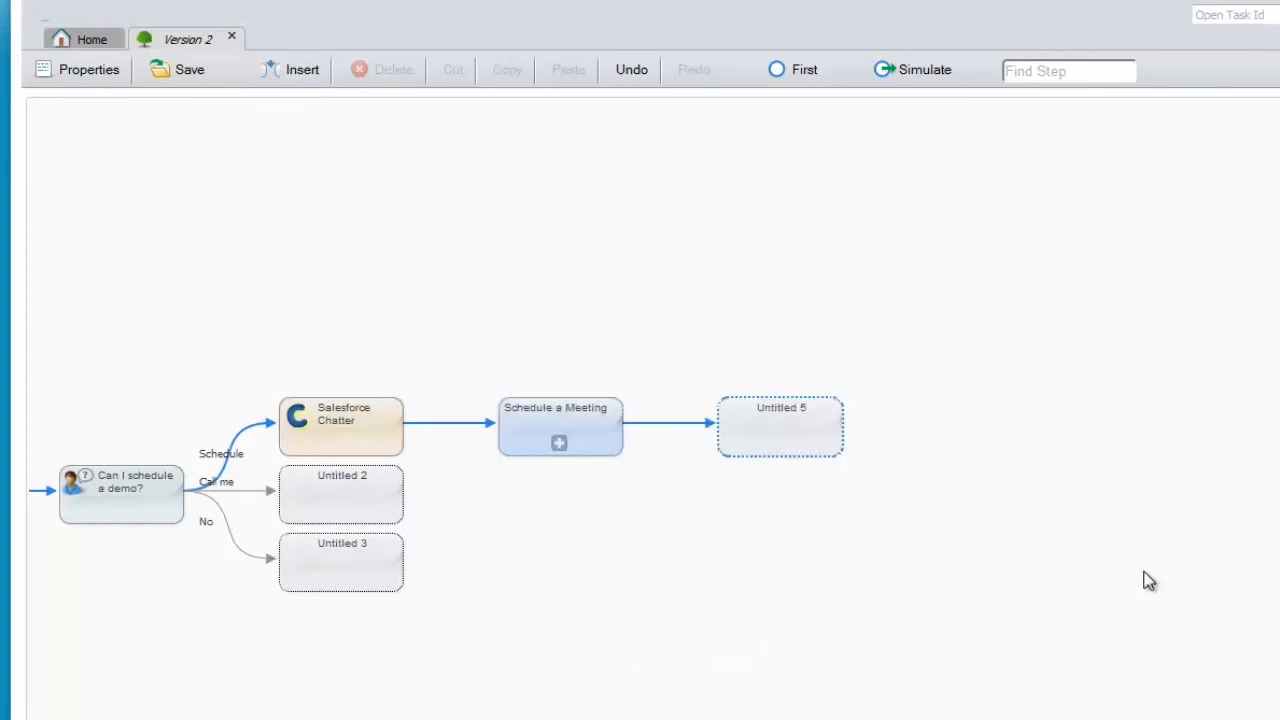
Step: Save the Version 2 guidance tree and publish it from the list of guidance trees
{"action": "key", "text": "ctrl+s"}
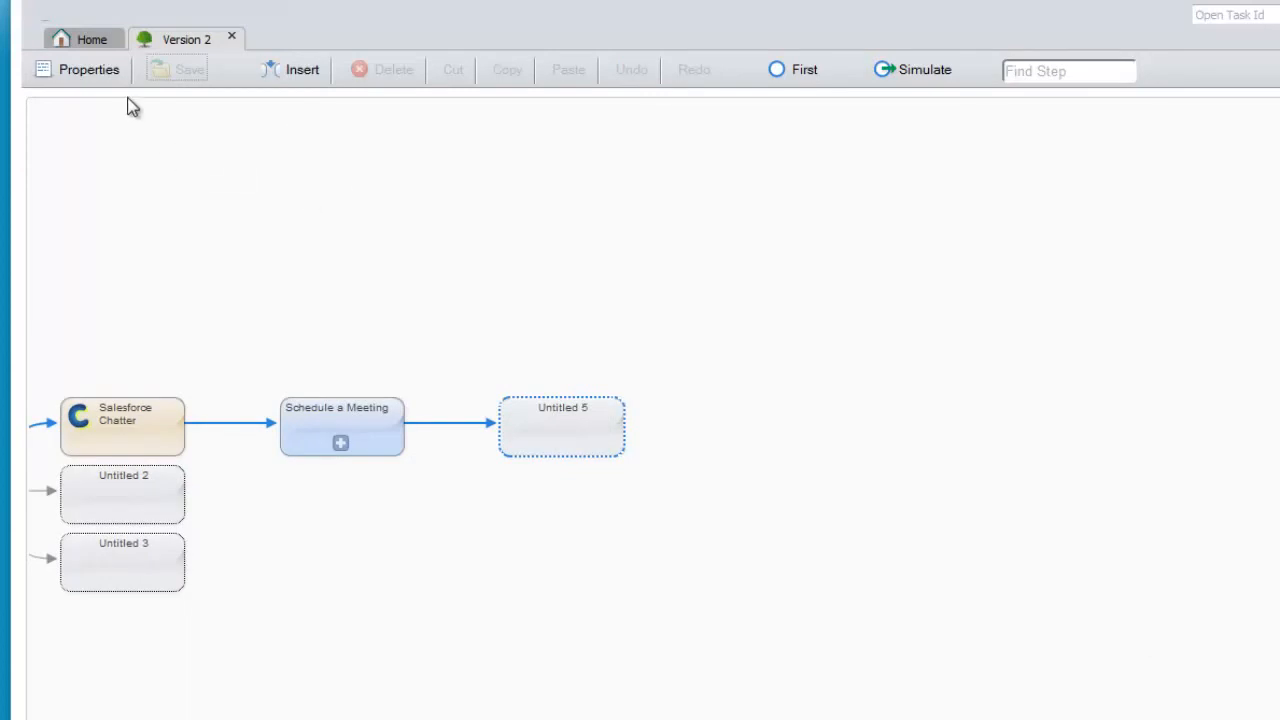
{"action": "left_click", "coordinate": [92, 36]}
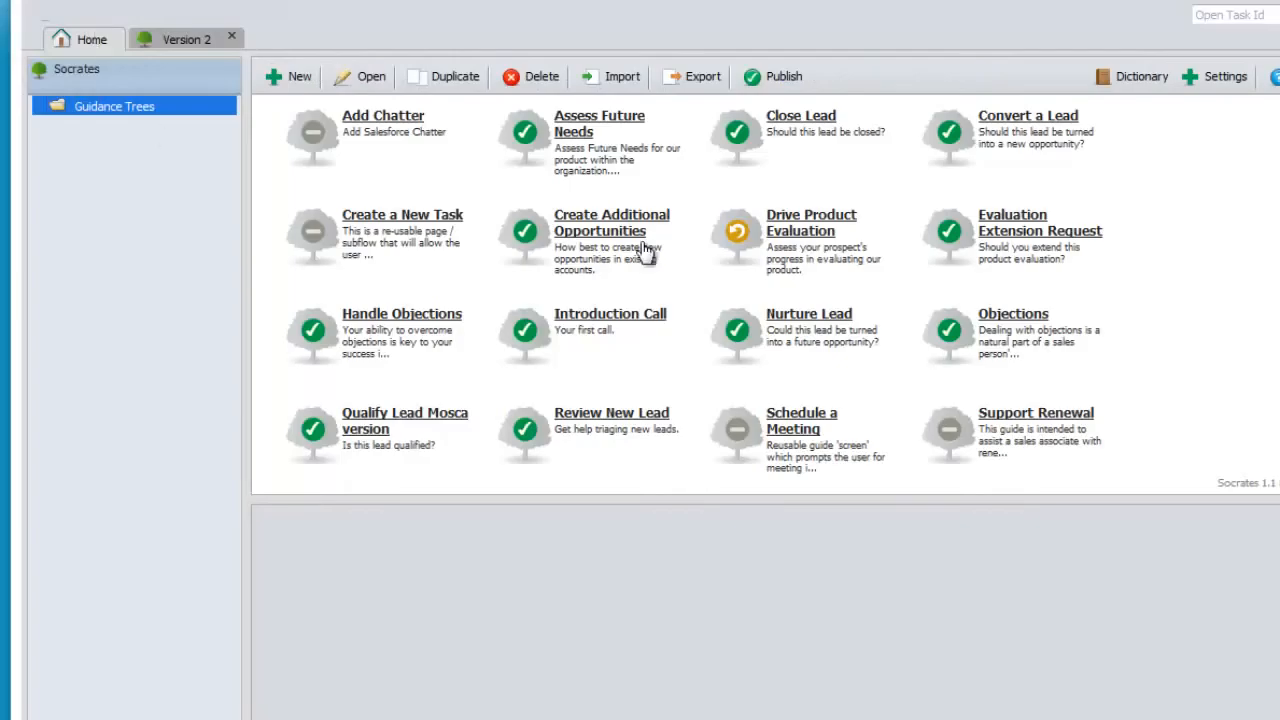
{"action": "scroll", "coordinate": [520, 225], "scroll_direction": "down", "scroll_amount": 2}
{"action": "left_click", "coordinate": [582, 437]}
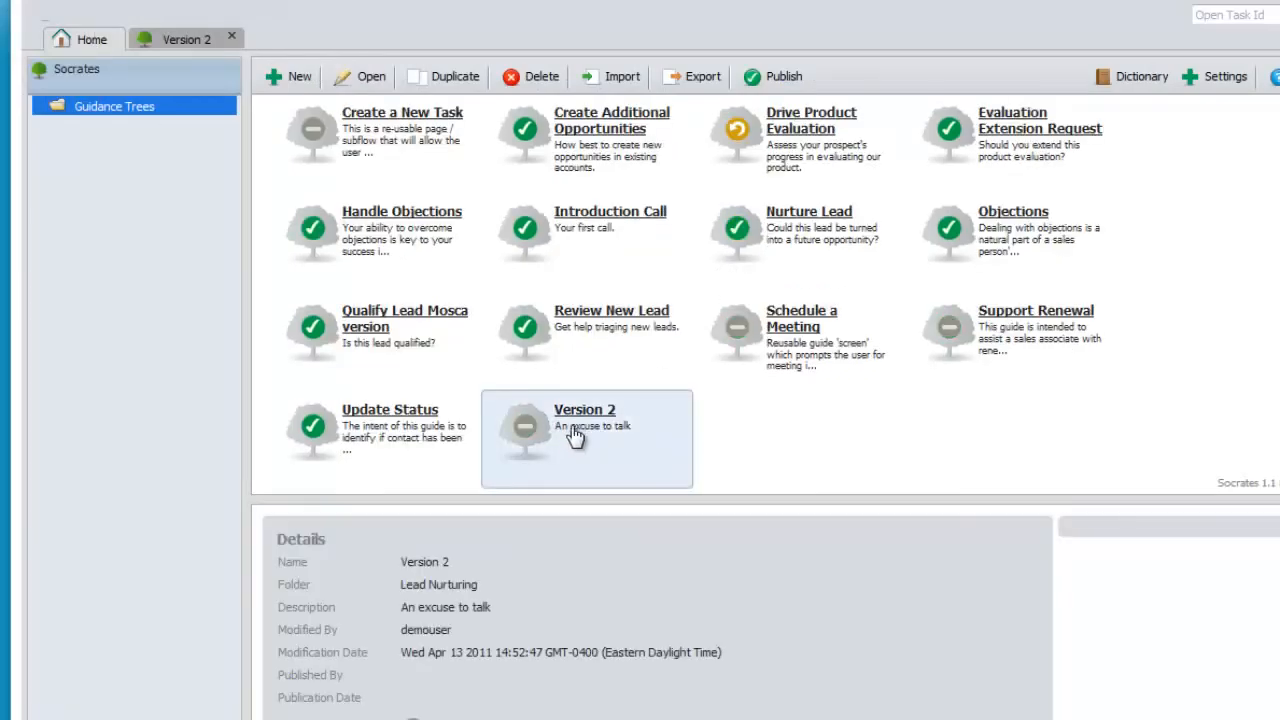
{"action": "left_click", "coordinate": [775, 78]}
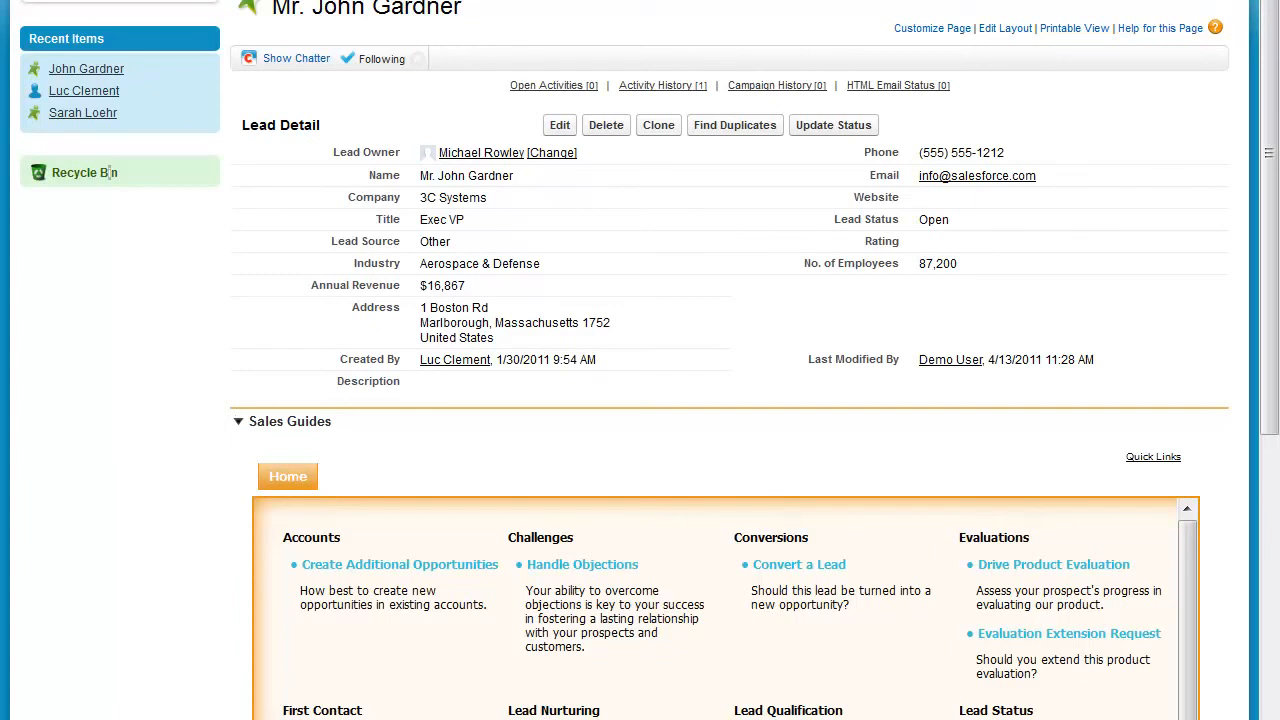
Step: Run the Version 2 sales guide on the lead, answering Schedule to the demo question, and show the lead's Chatter feed
{"action": "left_click", "coordinate": [580, 718]}
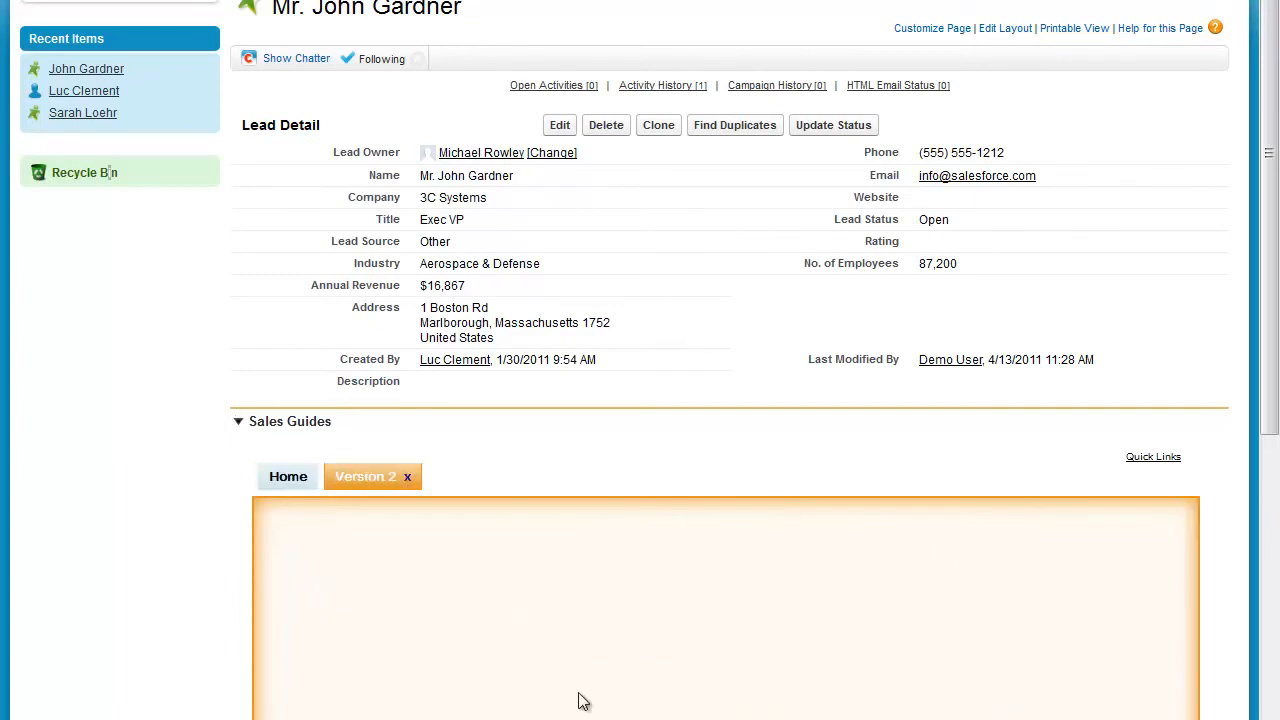
{"action": "scroll", "coordinate": [588, 680], "scroll_direction": "down", "scroll_amount": 4}
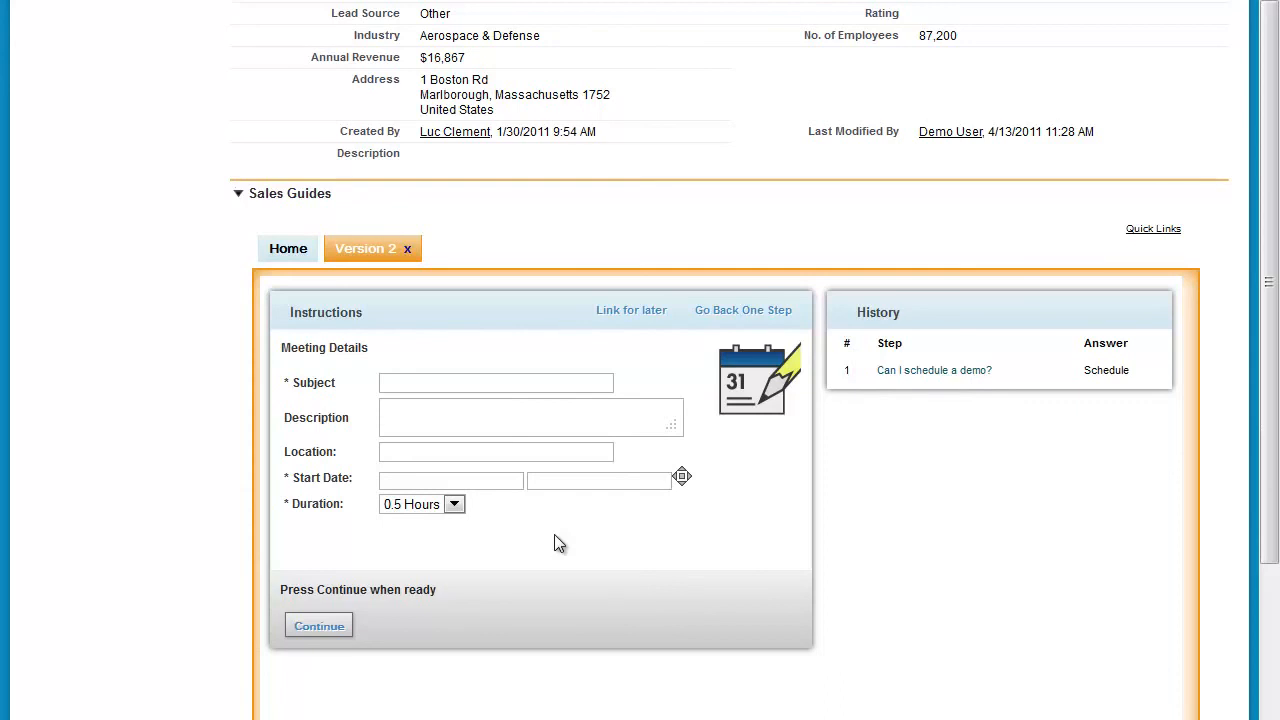
{"action": "scroll", "coordinate": [557, 543], "scroll_direction": "up", "scroll_amount": 2}
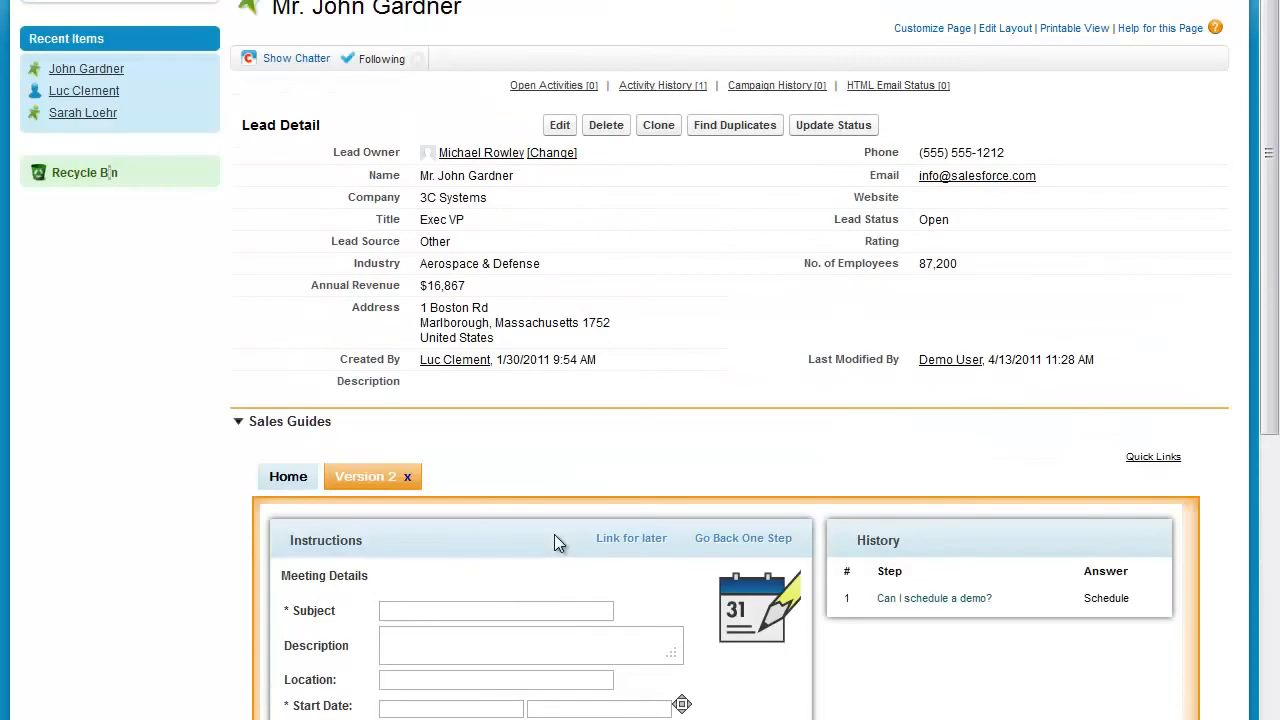
{"action": "left_click", "coordinate": [275, 60]}
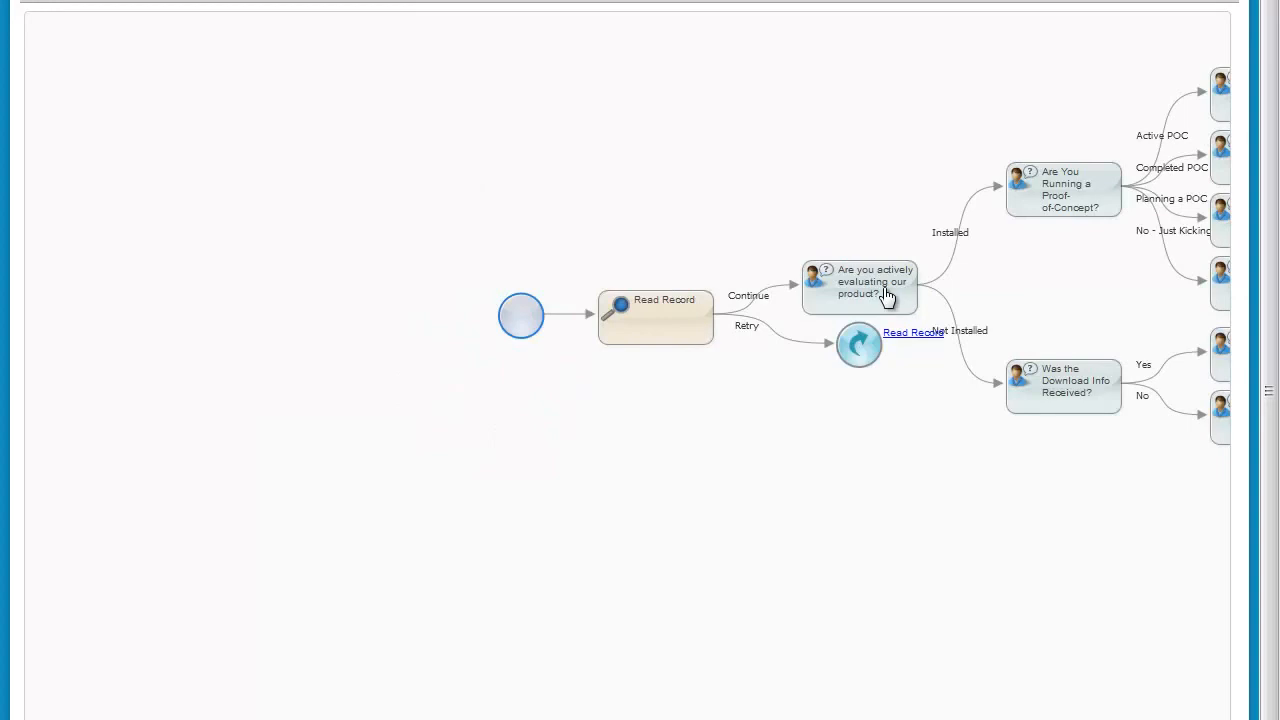
Step: Select the "Are you actively evaluating our product?" step in the product evaluation tree to examine its branches
{"action": "left_click", "coordinate": [886, 296]}
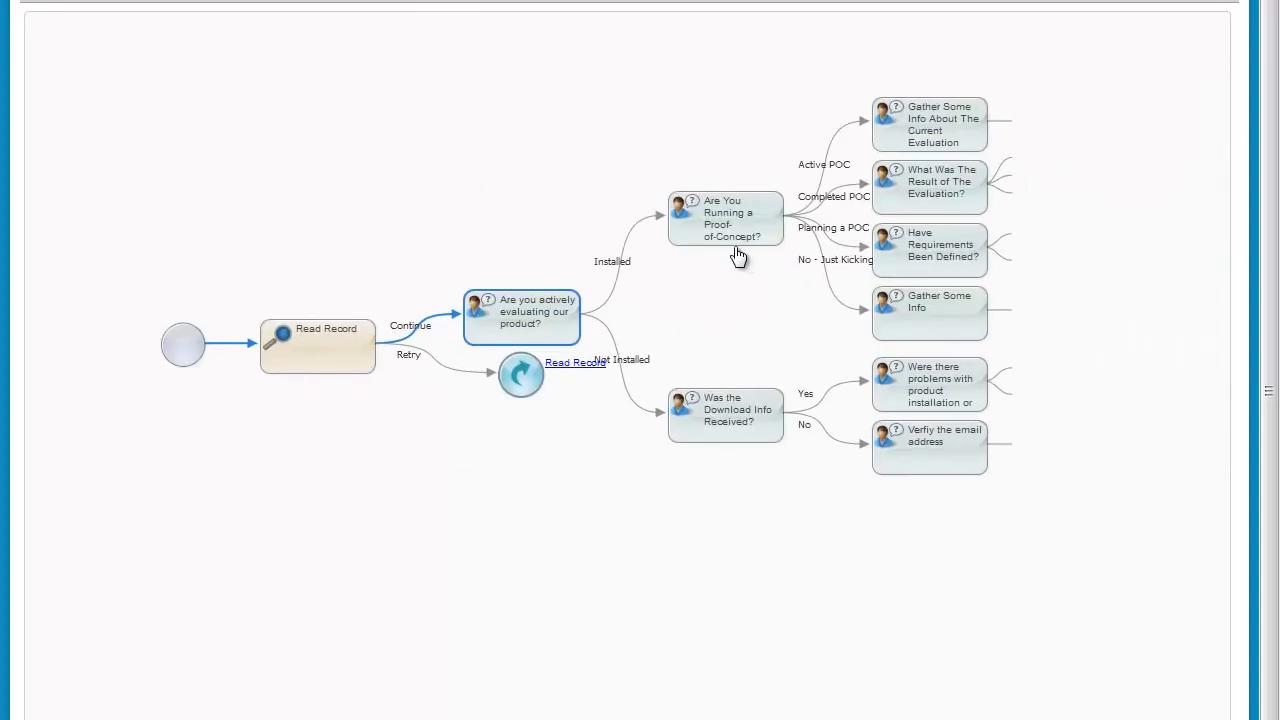